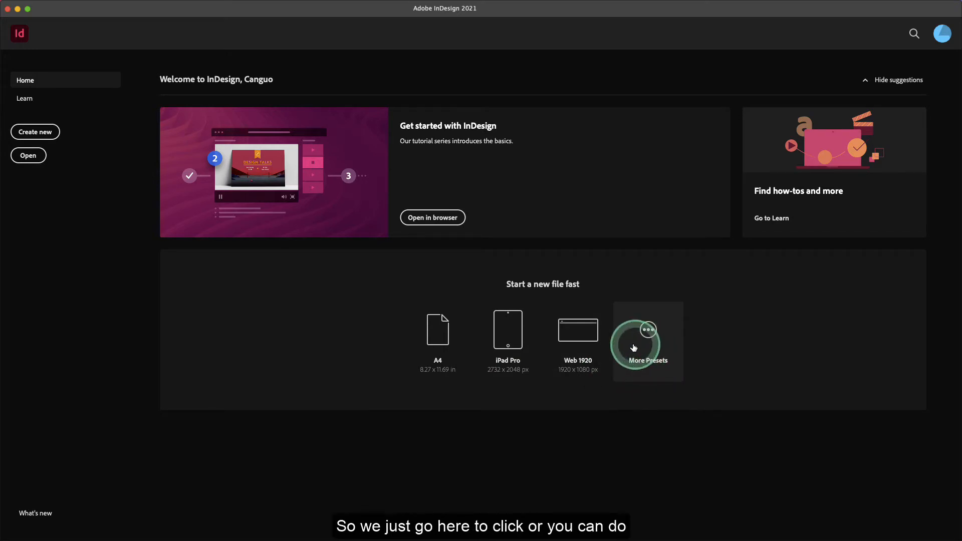
Create a new single-page document from the recent [Default] preset, 51p0 by 66p0.
click(651, 350)
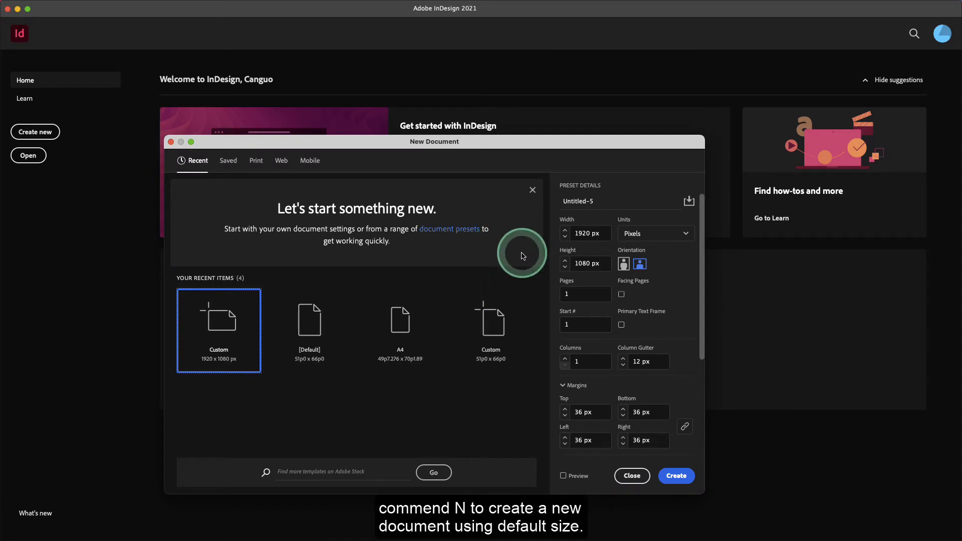
click(324, 345)
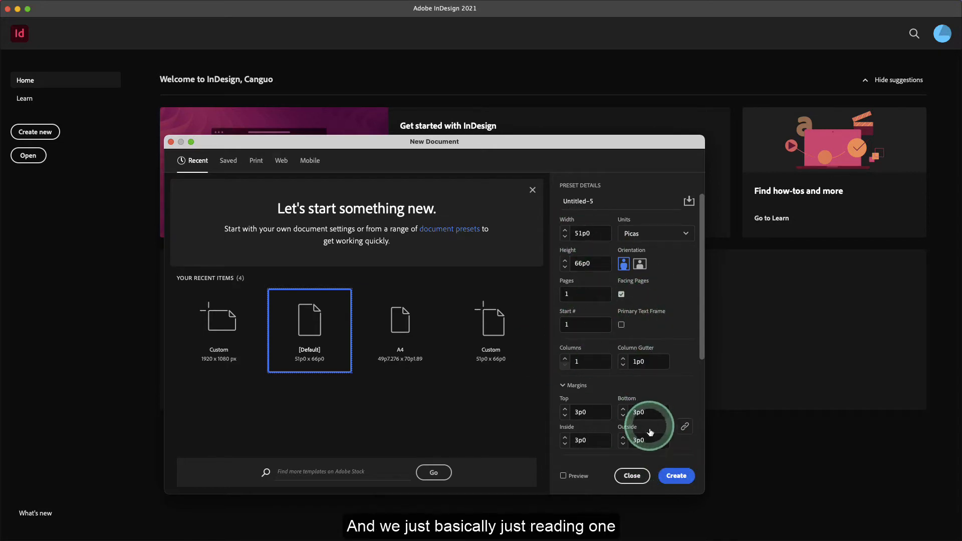
click(677, 475)
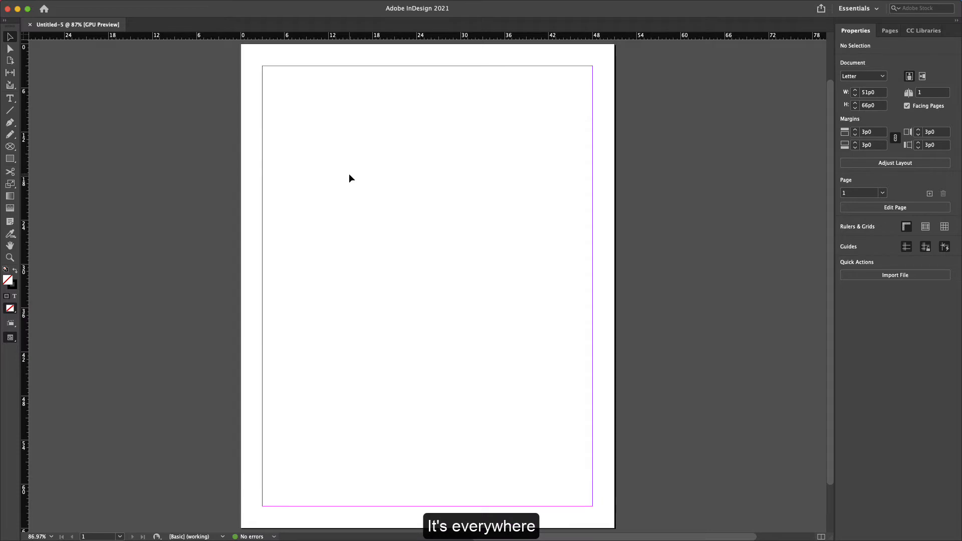
click(10, 98)
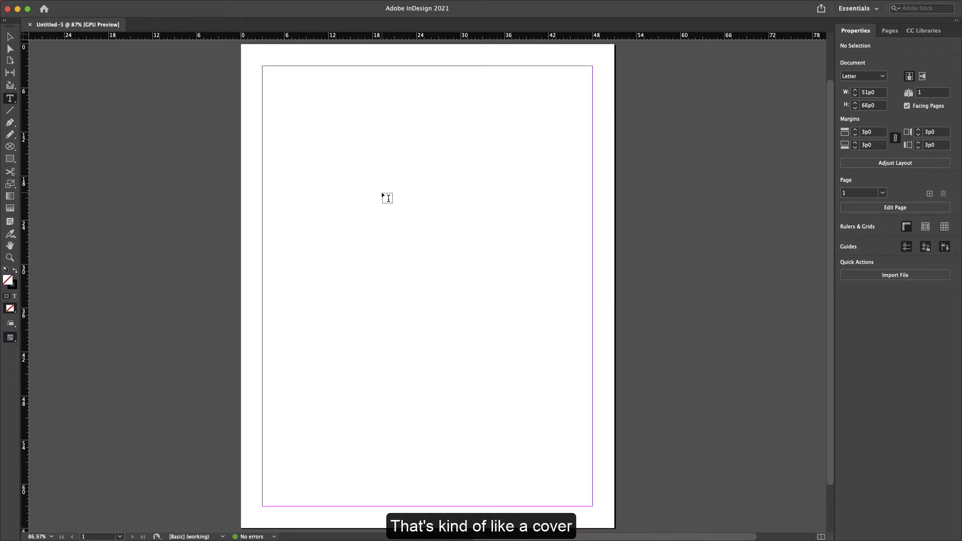
Switch to the C4XD website in the browser, copy the stacked red and orange sheets image, and paste it into the InDesign page.
key(super+Tab)
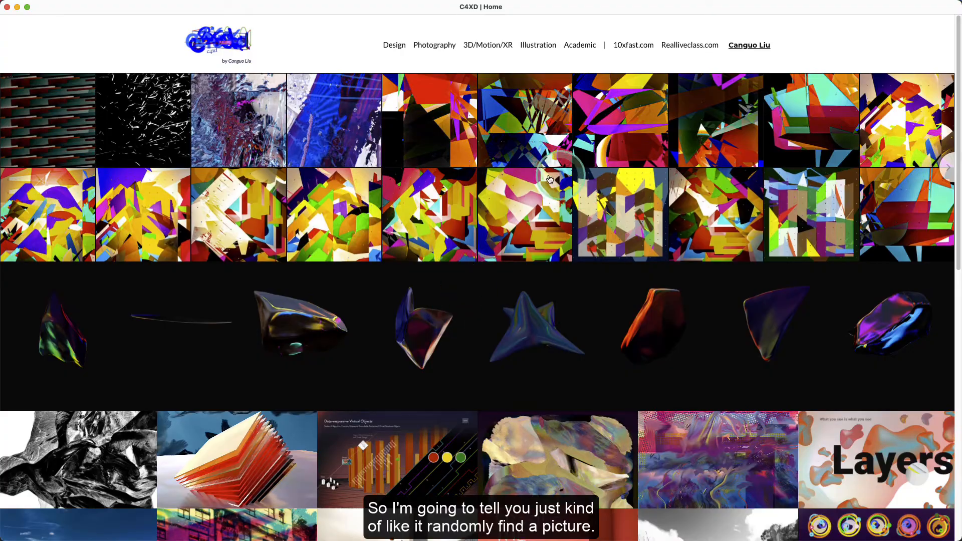
click(622, 150)
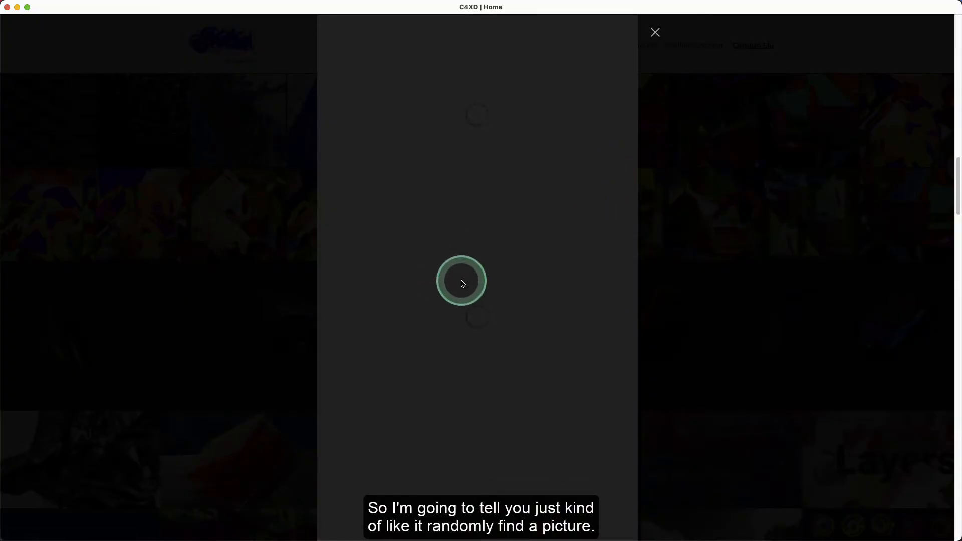
click(772, 251)
scroll(508, 395, down, 5)
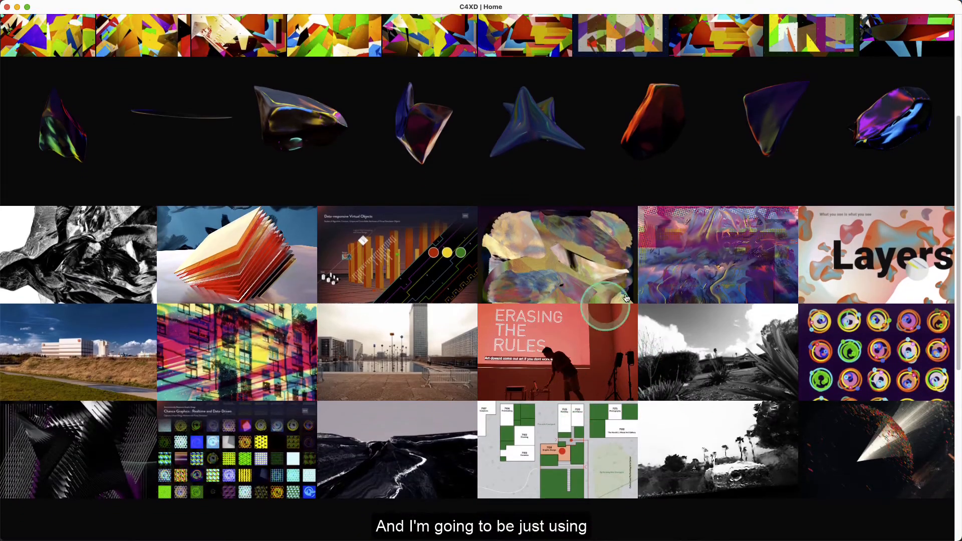
scroll(348, 346, down, 2)
click(210, 276)
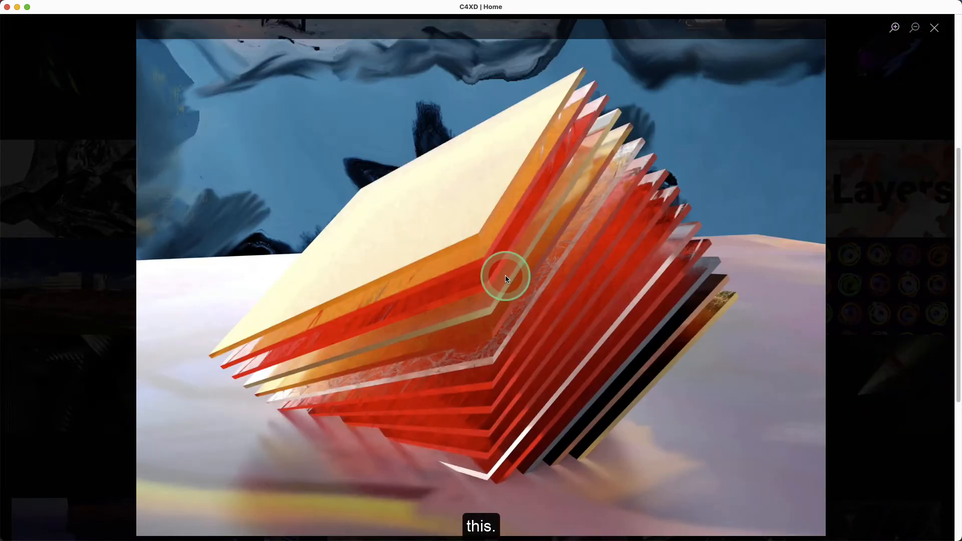
right_click(438, 245)
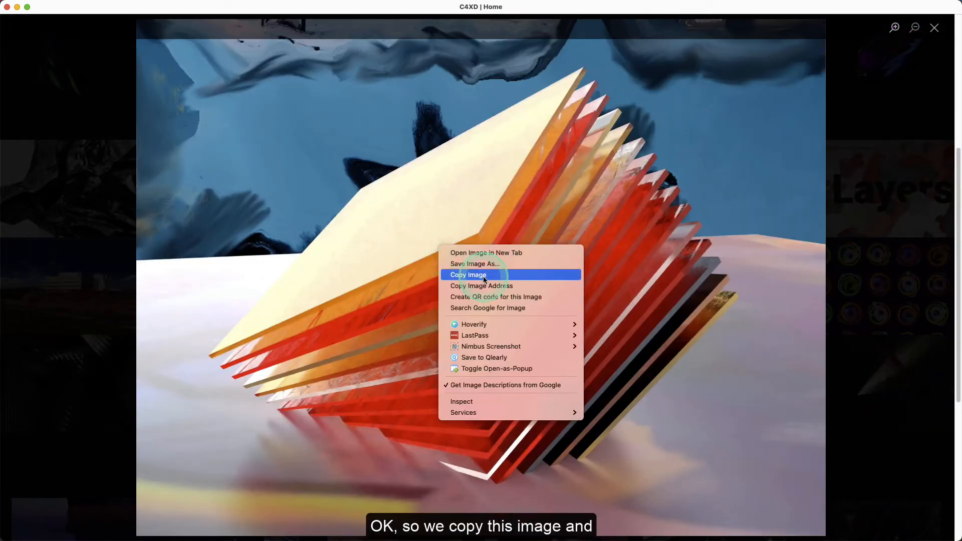
click(507, 275)
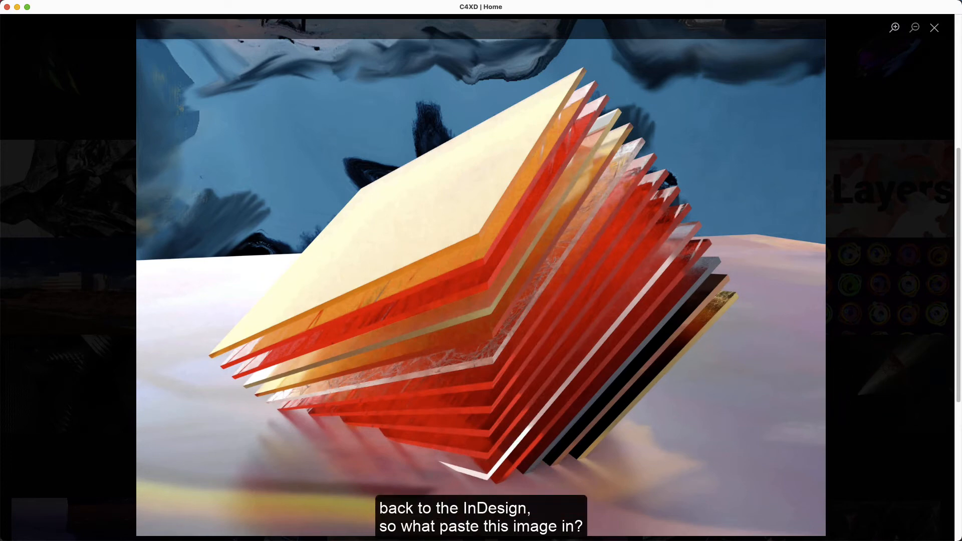
key(super+Tab)
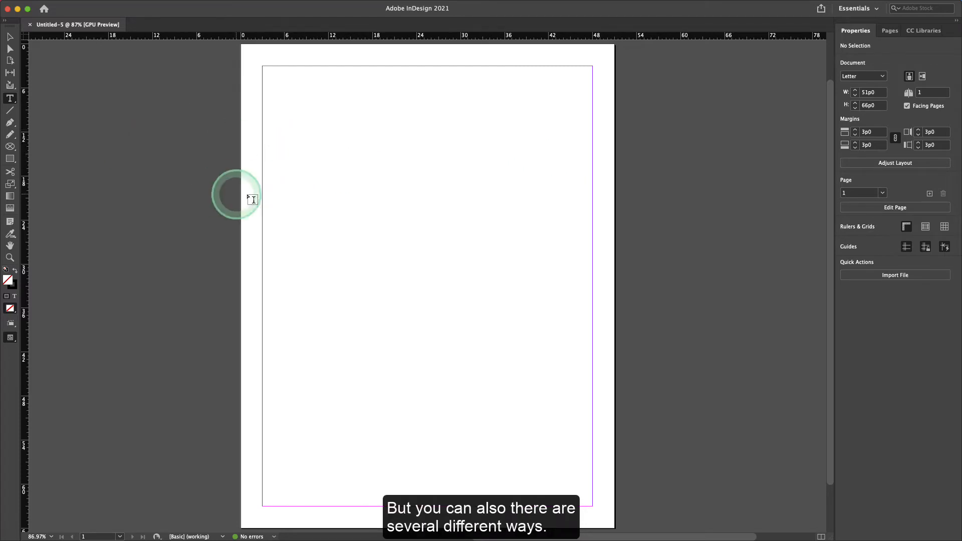
key(super+v)
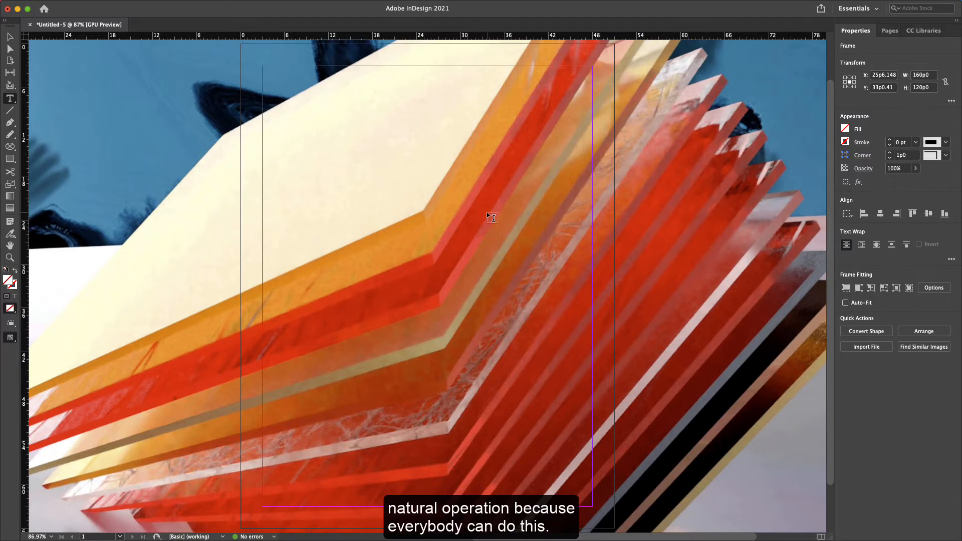
Scale the pasted image proportionally to 30% with the Scale tool's numeric options.
key(s)
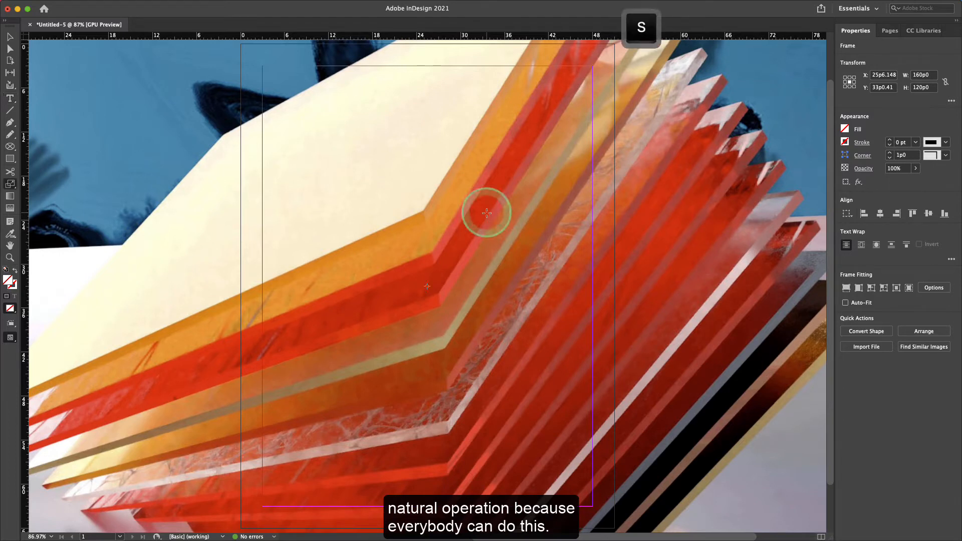
double_click(12, 188)
click(758, 365)
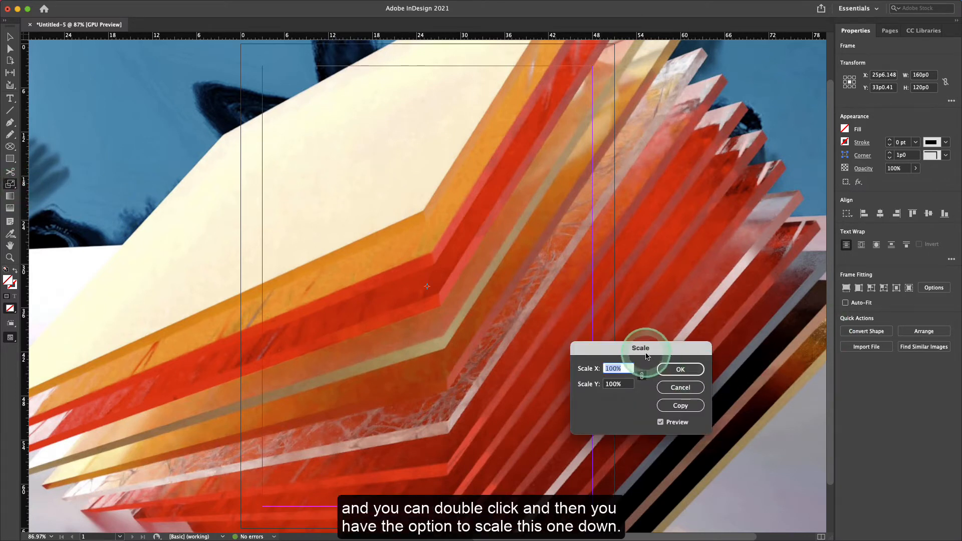
drag(645, 356, 530, 252)
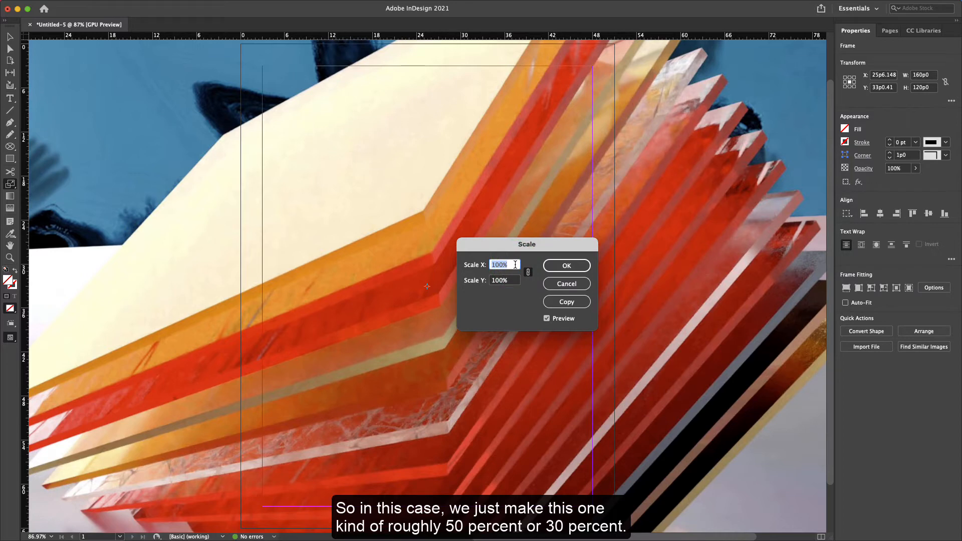
text(30)
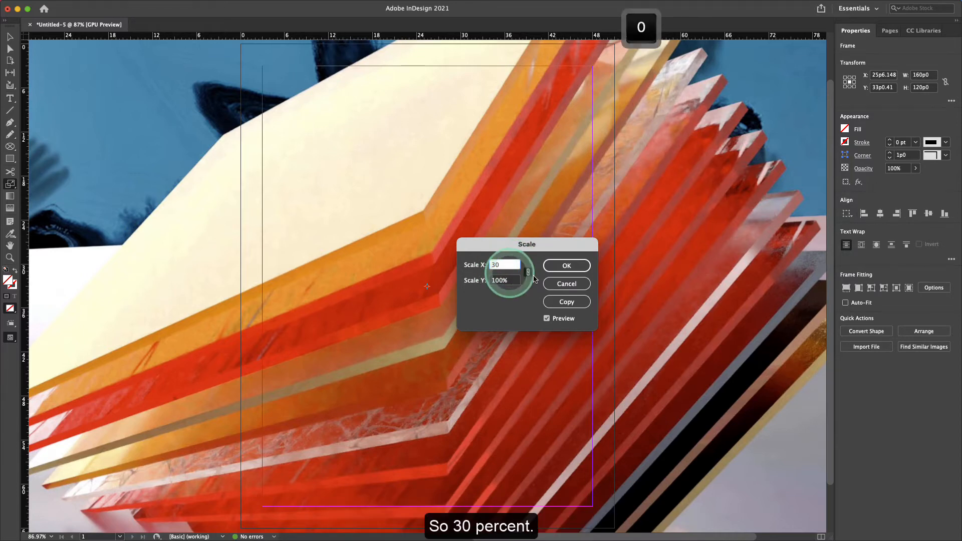
click(567, 265)
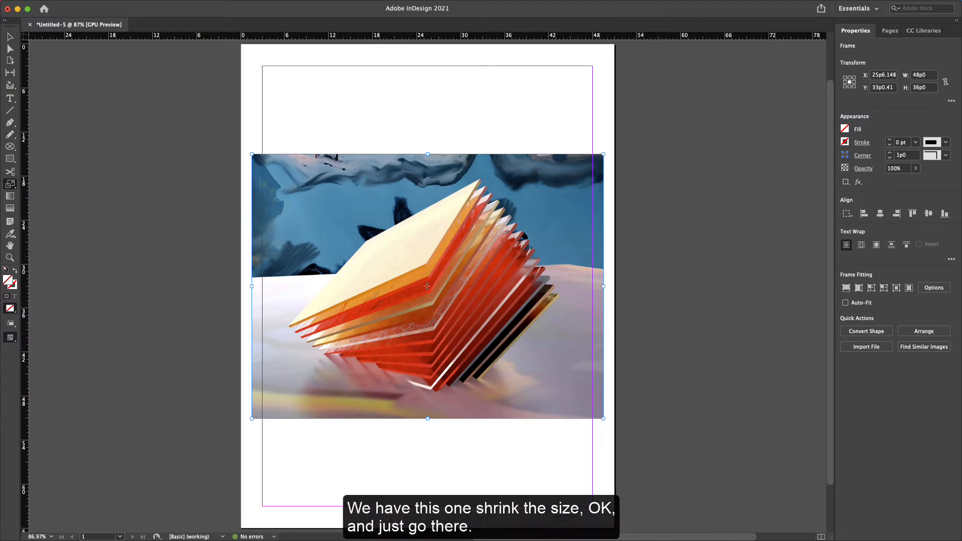
Move the image up so that it sits flush with the page's top and right edges.
click(12, 41)
drag(537, 315, 524, 201)
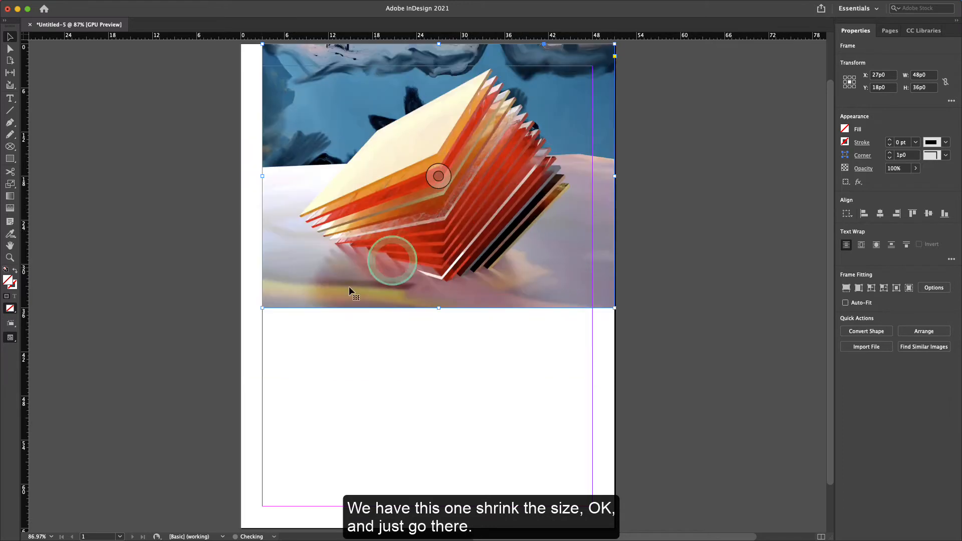
click(408, 368)
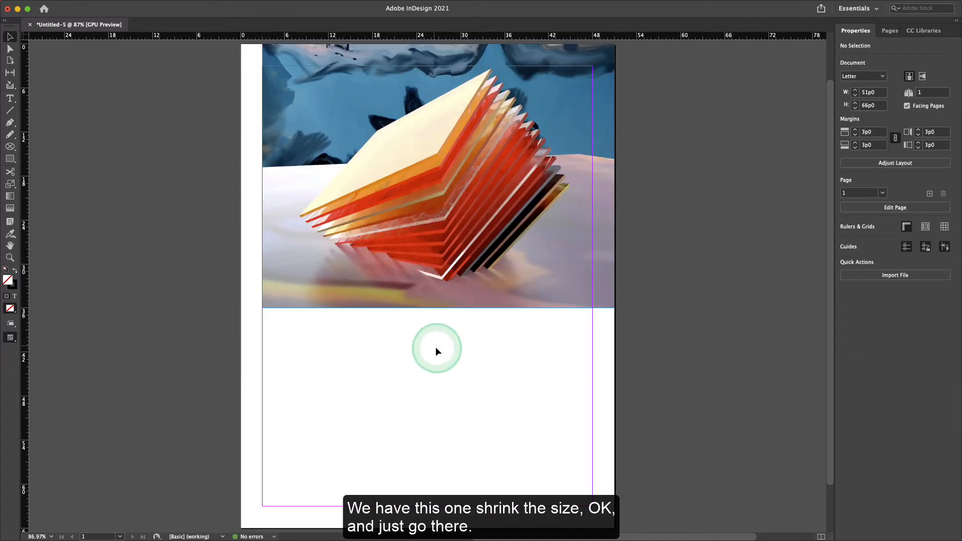
Widen the image frame to the page's left edge (51p0) and shorten it from below to about 26p10.8 high.
click(376, 300)
drag(265, 178, 239, 181)
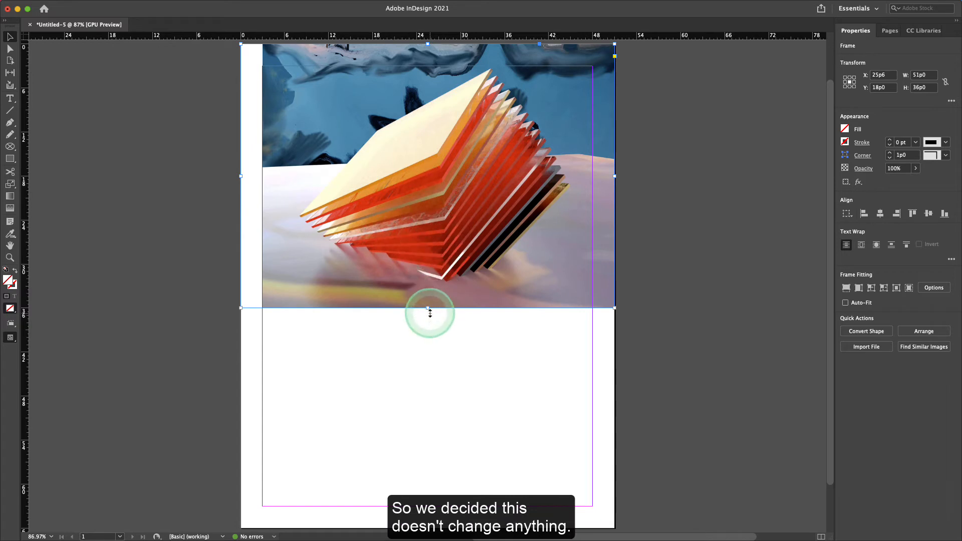
drag(427, 307, 430, 240)
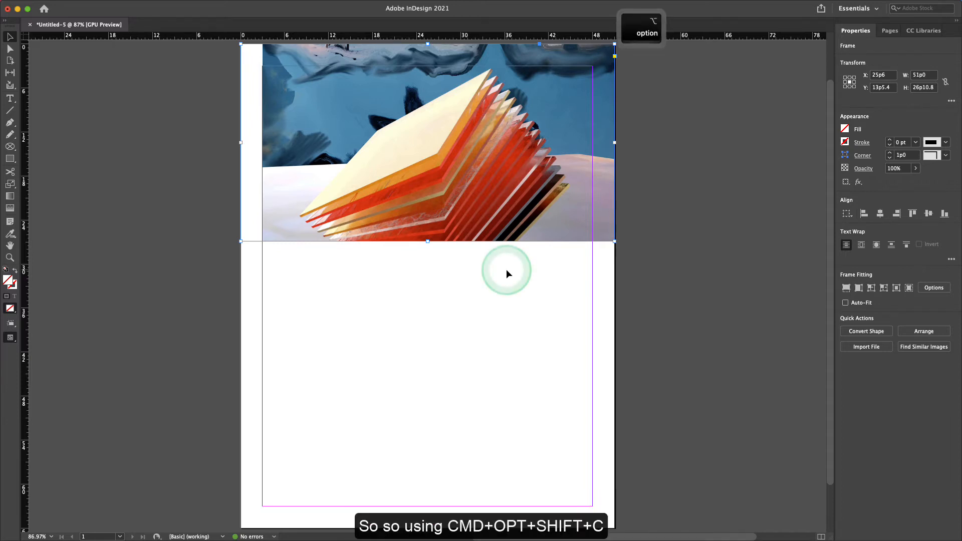
Fill the frame proportionally with the image and shift the picture vertically inside the frame.
key(super+alt+shift+c)
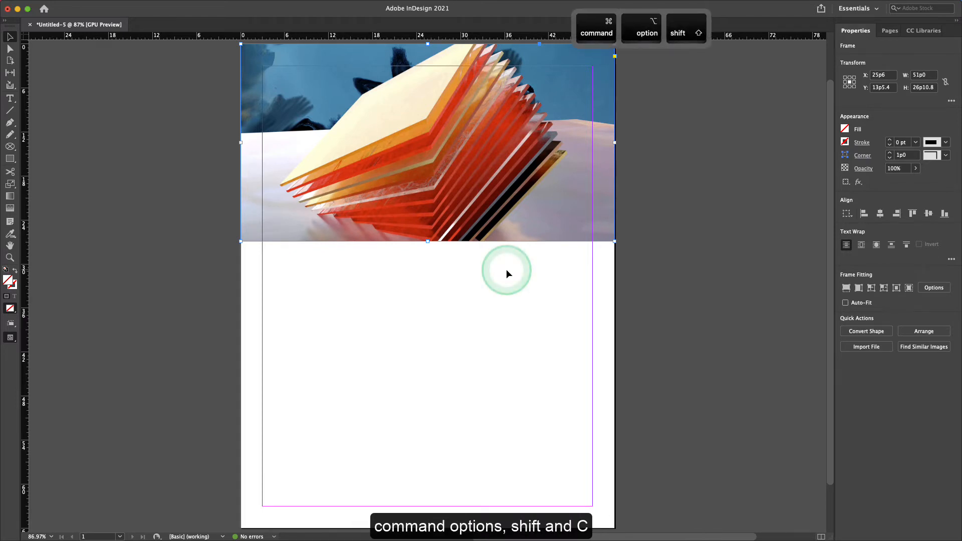
key(super+alt+shift+c)
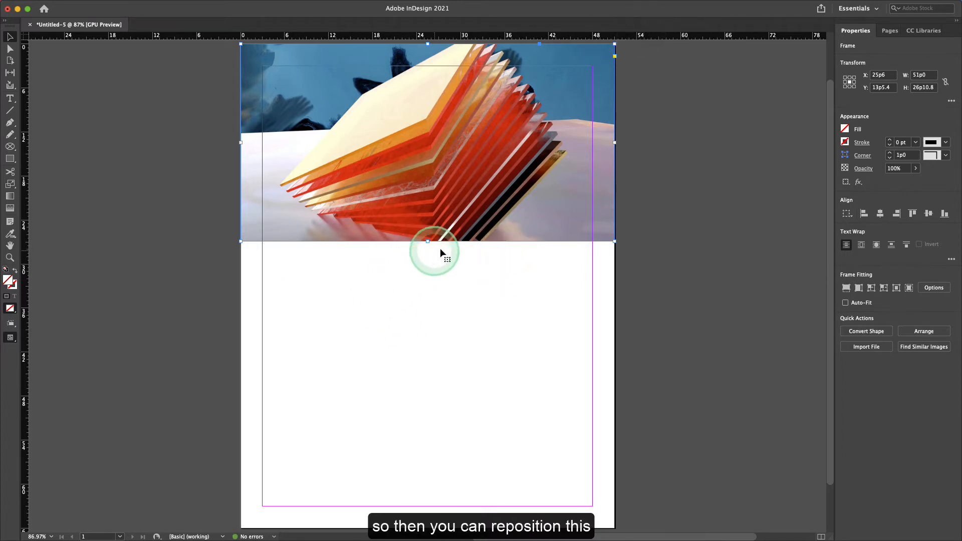
click(427, 149)
drag(427, 149, 428, 175)
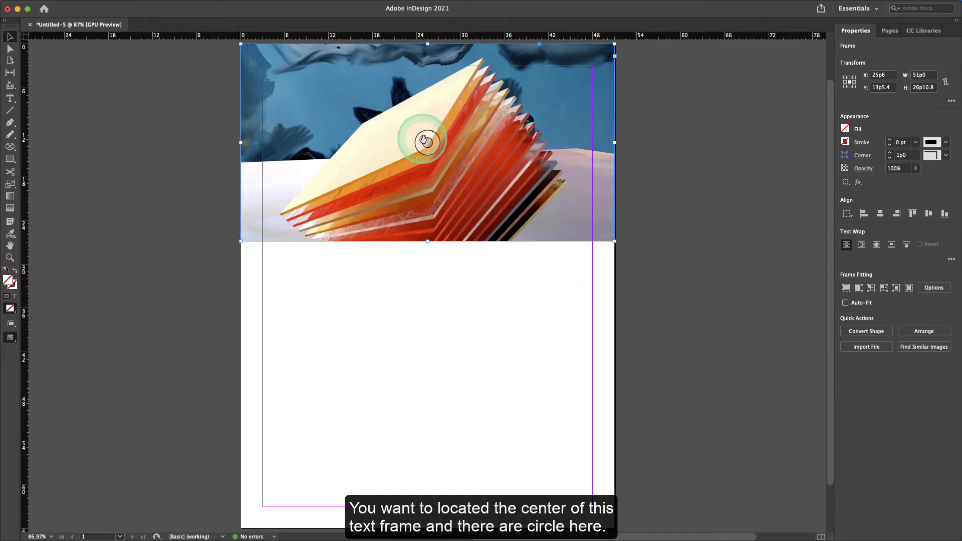
mouse_move(427, 143)
mouse_down()
mouse_move(429, 122)
mouse_move(427, 143)
mouse_up()
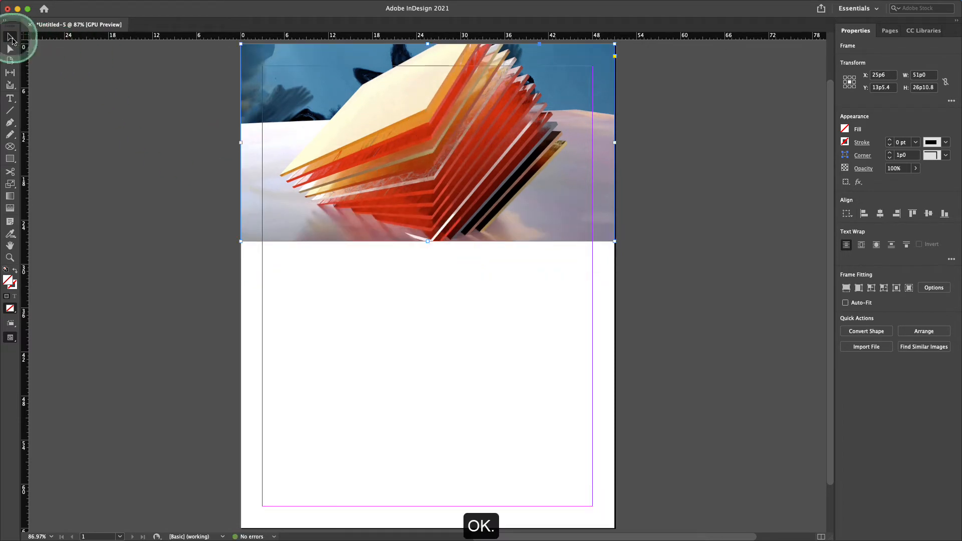
Extend the frame's lower edge to a height of about 34p1.2 and refill the frame proportionally with the image.
drag(427, 241, 428, 309)
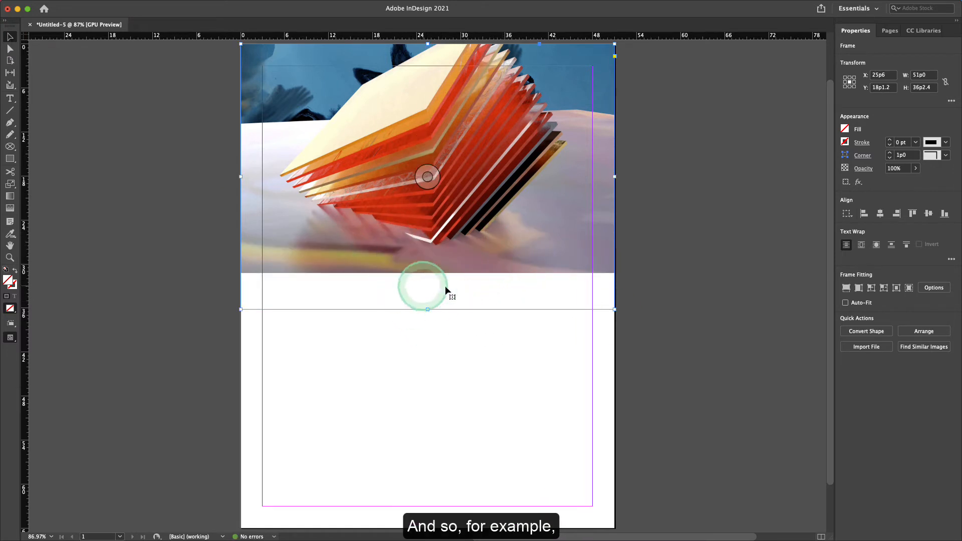
drag(428, 311, 429, 294)
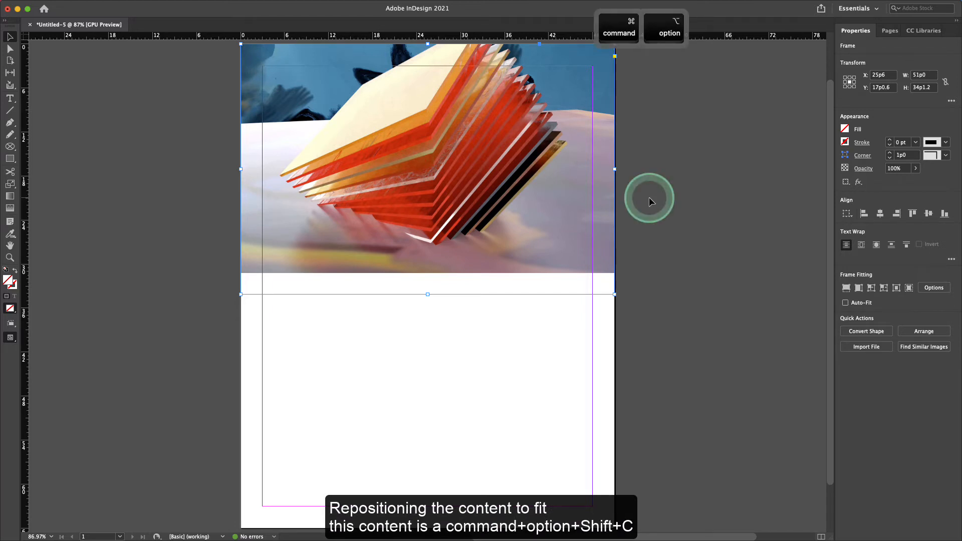
key(super+alt+shift+c)
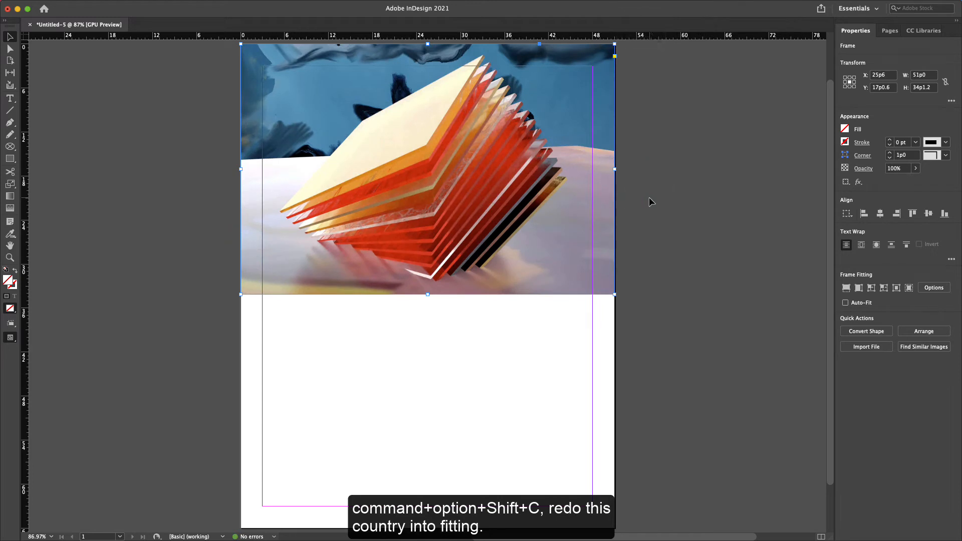
click(649, 201)
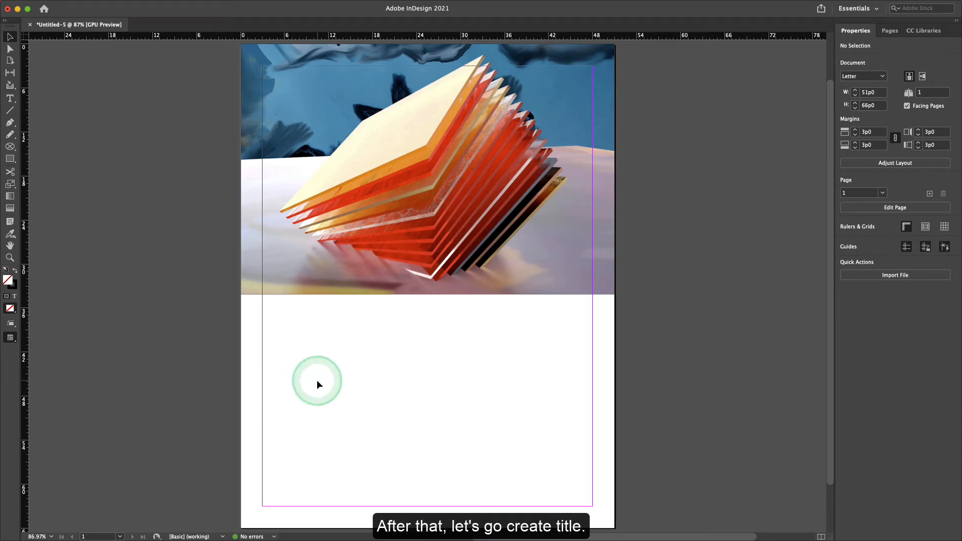
Draw a title text frame about 18p1.2 by 4p8.4 just below the image, starting at the left margin.
key(t)
drag(262, 305, 395, 339)
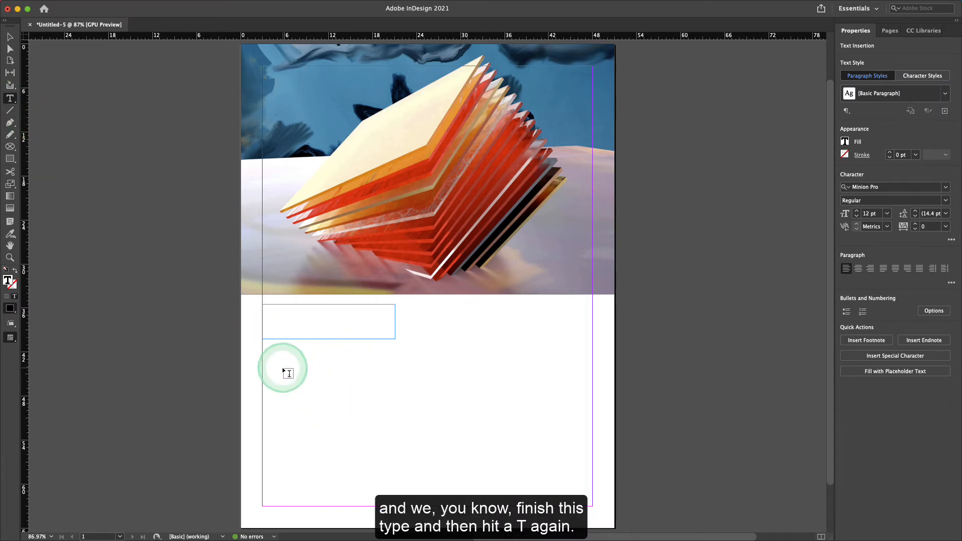
key(Escape)
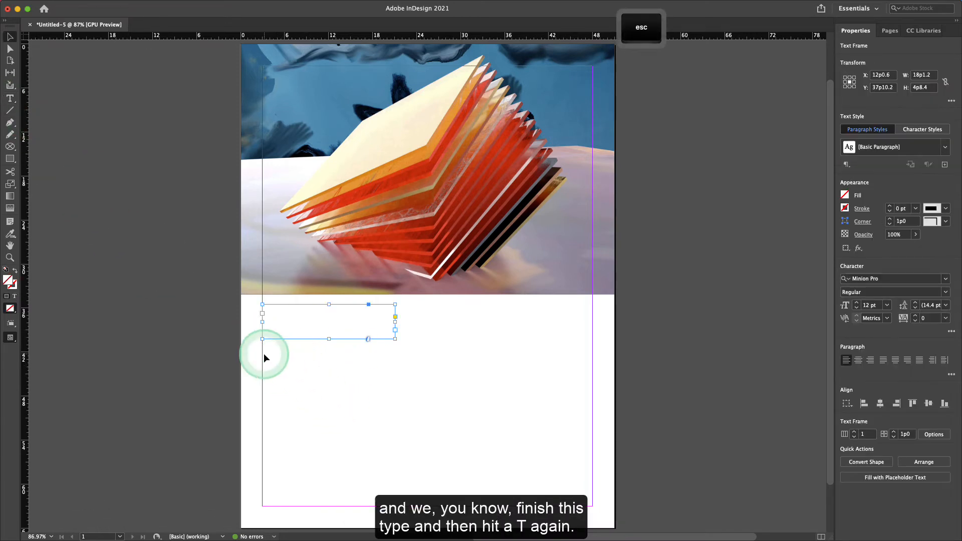
Draw a subtitle text frame about 15p10.8 by 1p10.8 below the title frame, and a body text frame filling the remaining margin area.
key(t)
drag(262, 348, 379, 362)
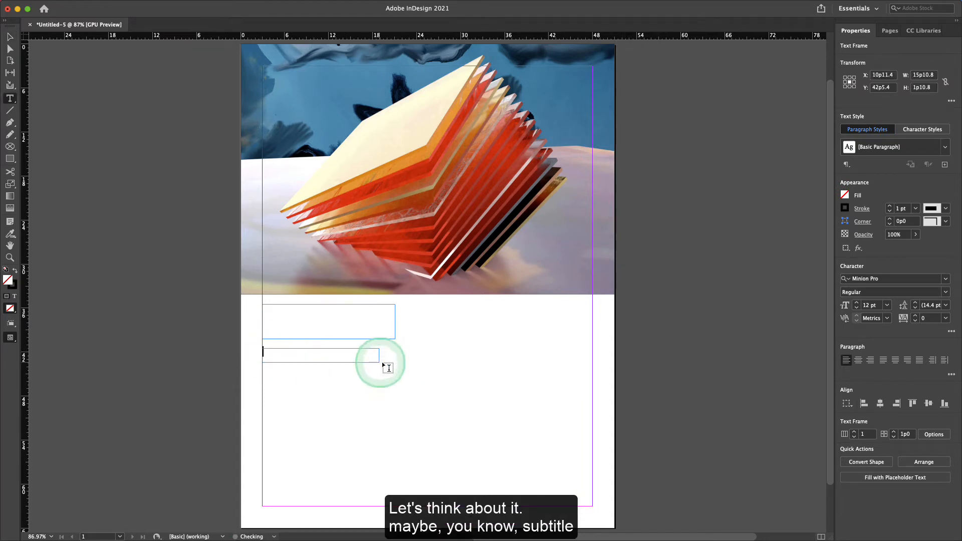
key(Escape)
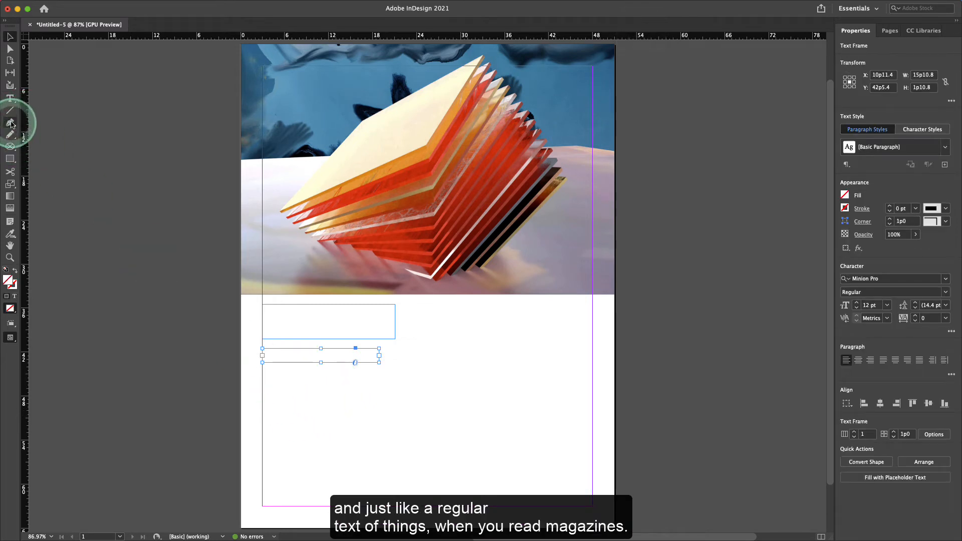
click(10, 99)
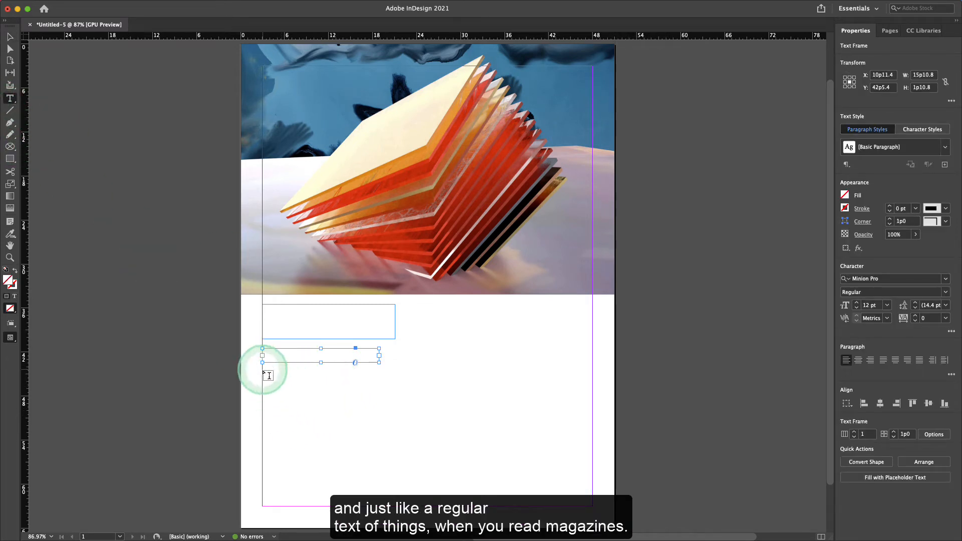
drag(262, 371, 592, 506)
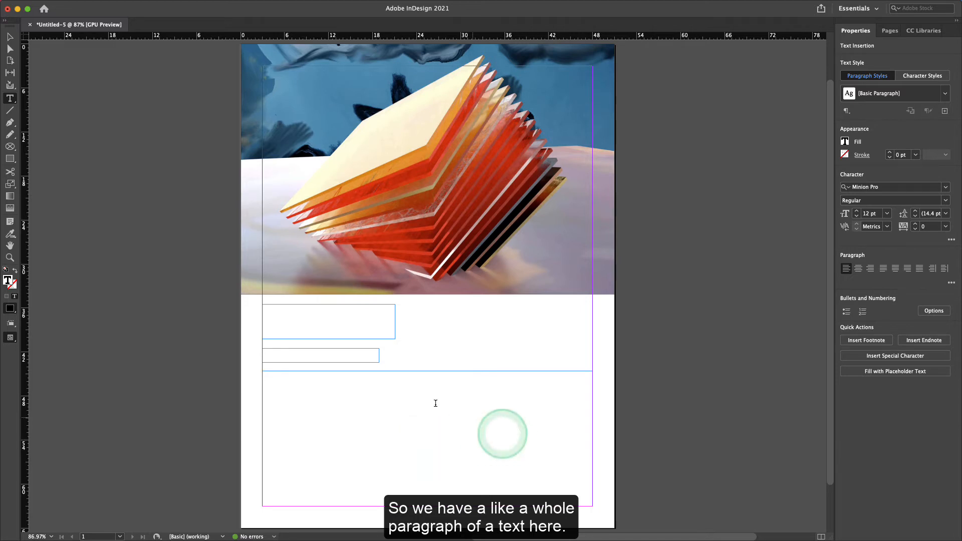
Select the title, subtitle and body text frames together, fill them with Roman placeholder text and deselect them.
click(9, 37)
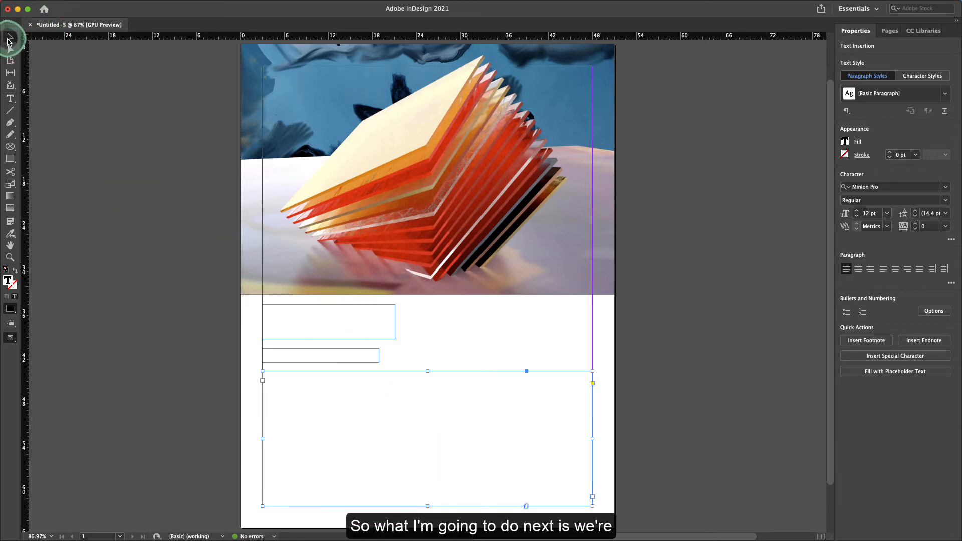
drag(238, 329, 365, 414)
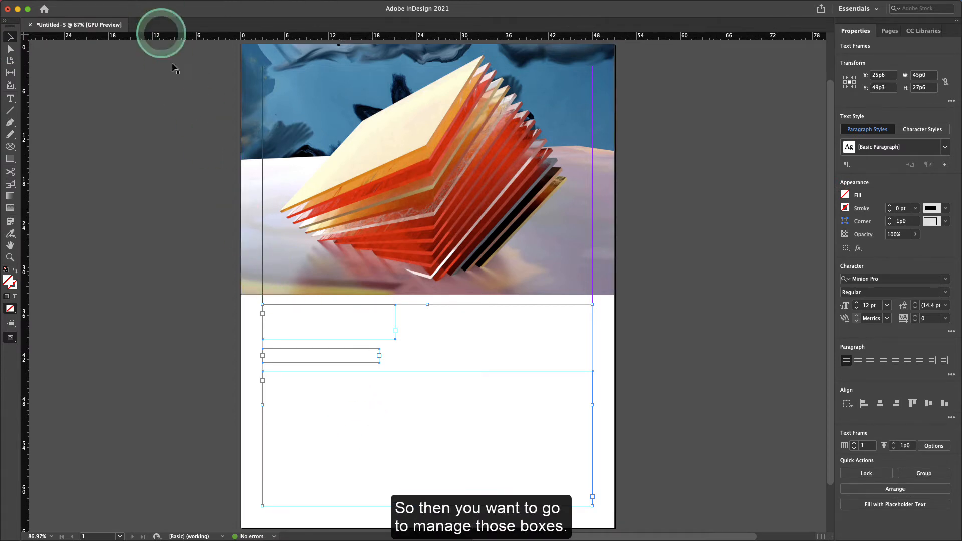
drag(233, 324, 385, 416)
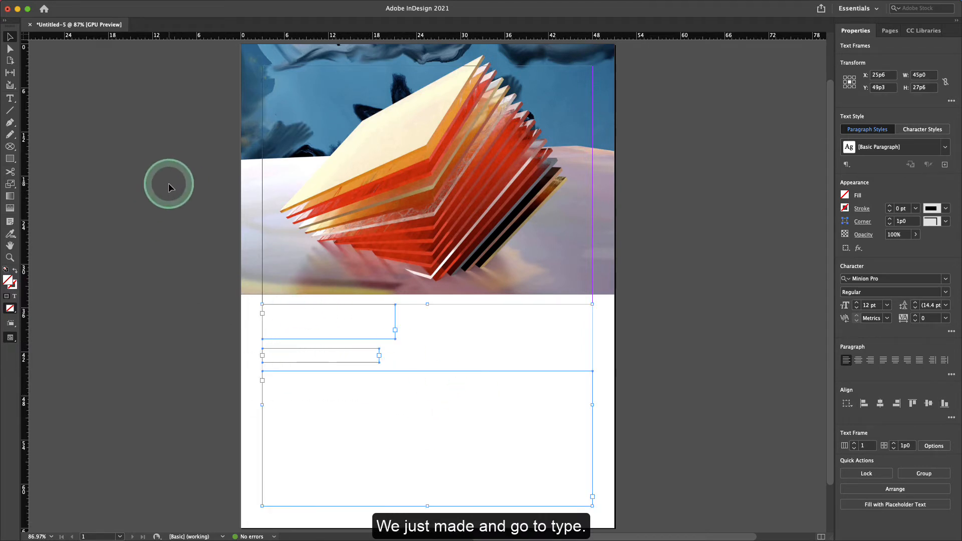
click(148, 3)
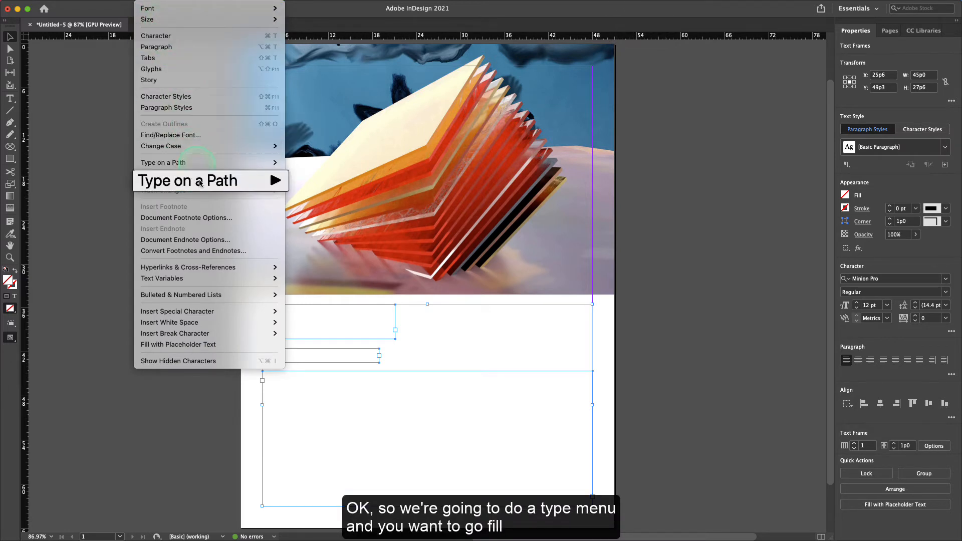
click(198, 345)
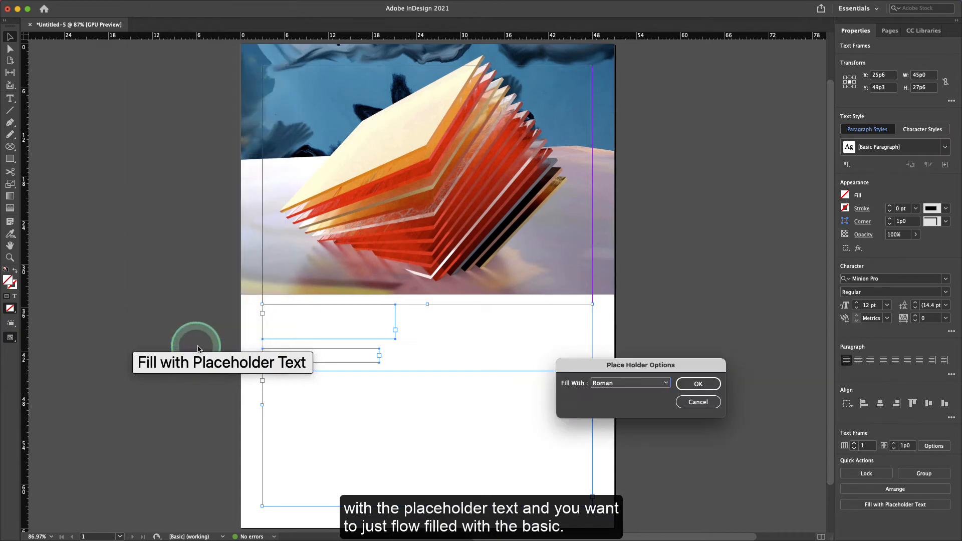
click(696, 384)
click(645, 360)
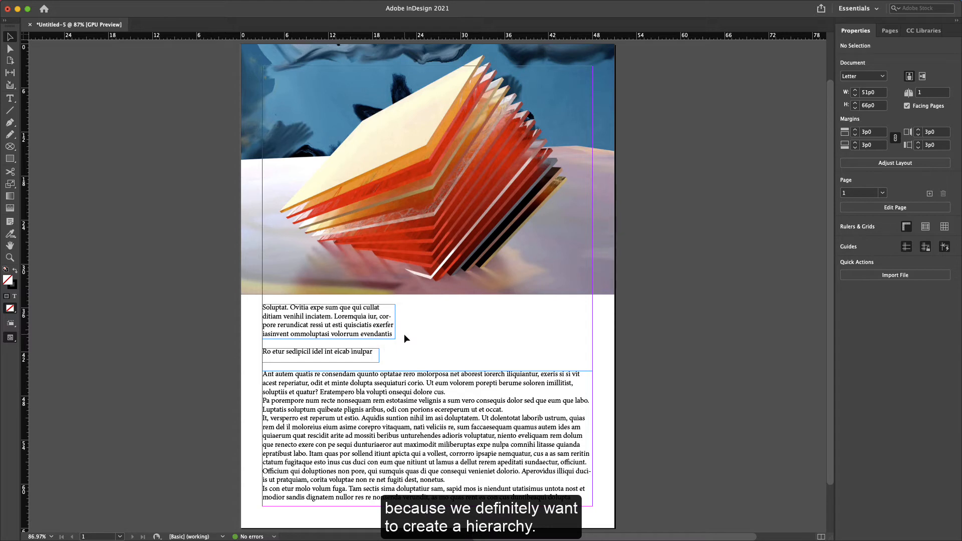
Set the font size of the title frame's text to 40 pt.
click(343, 331)
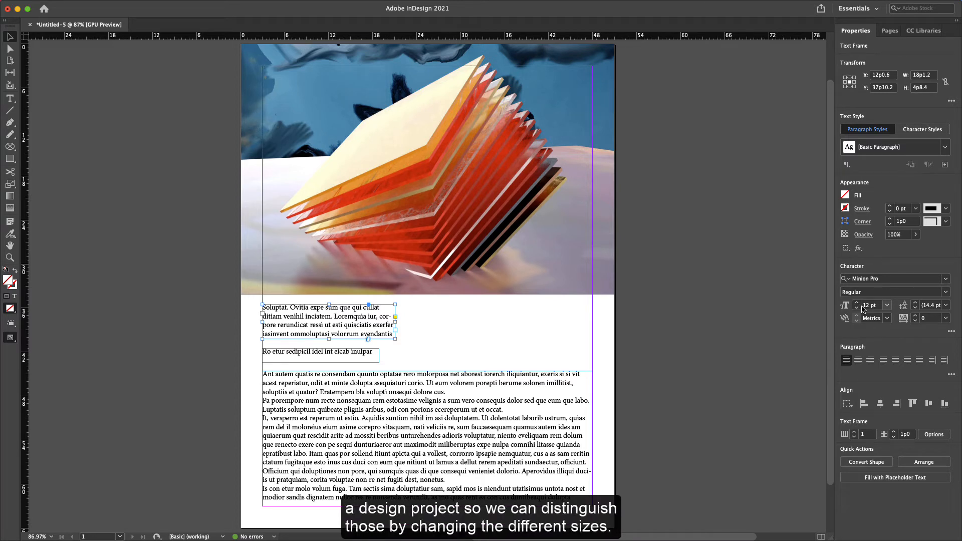
click(857, 305)
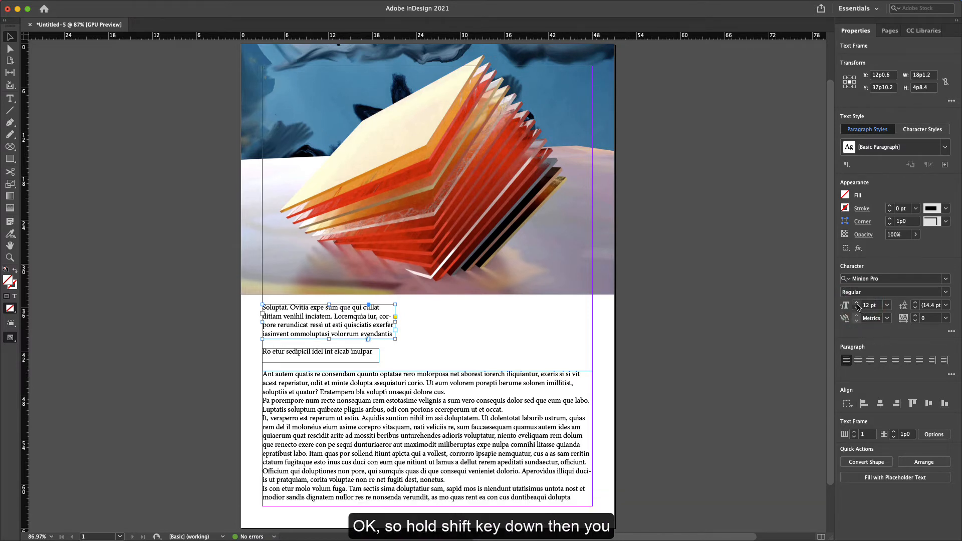
key(shift)
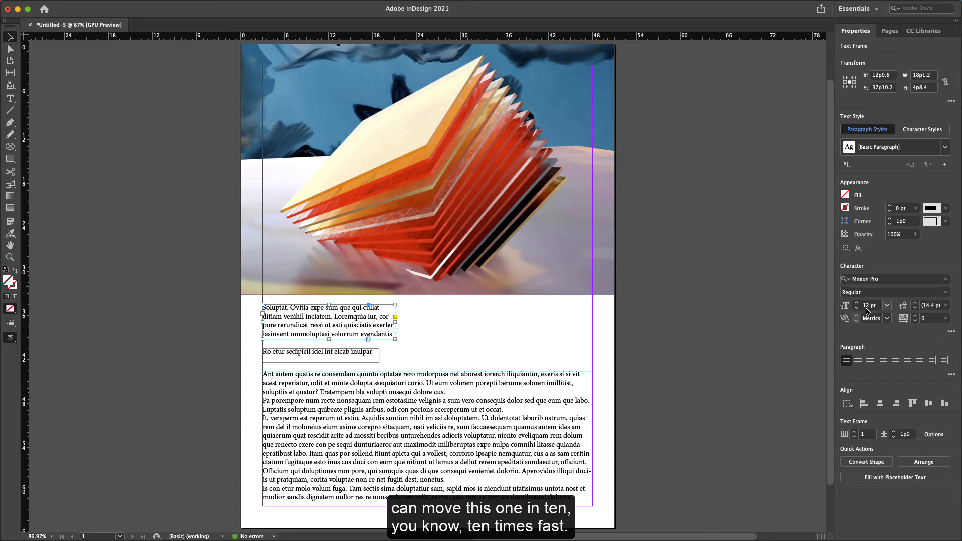
shift+click(856, 303)
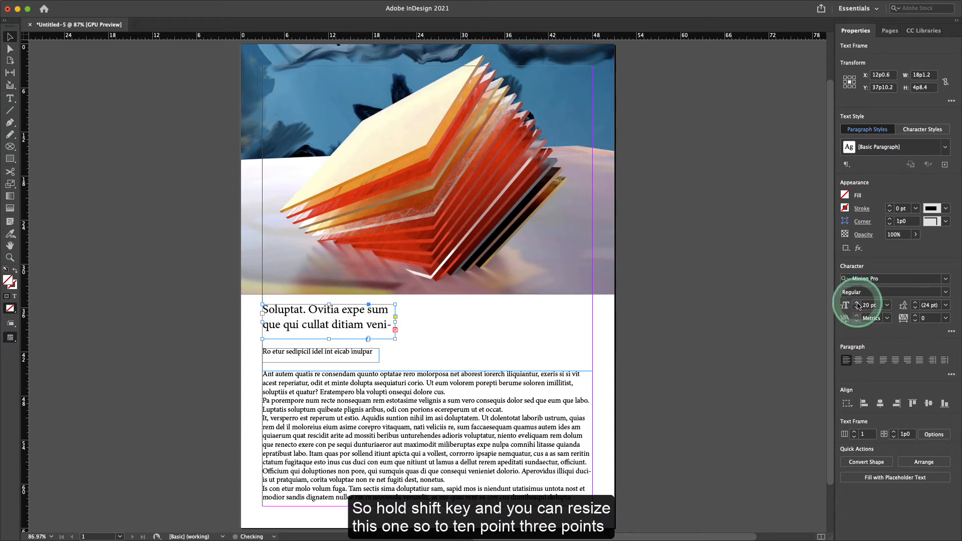
shift+click(857, 302)
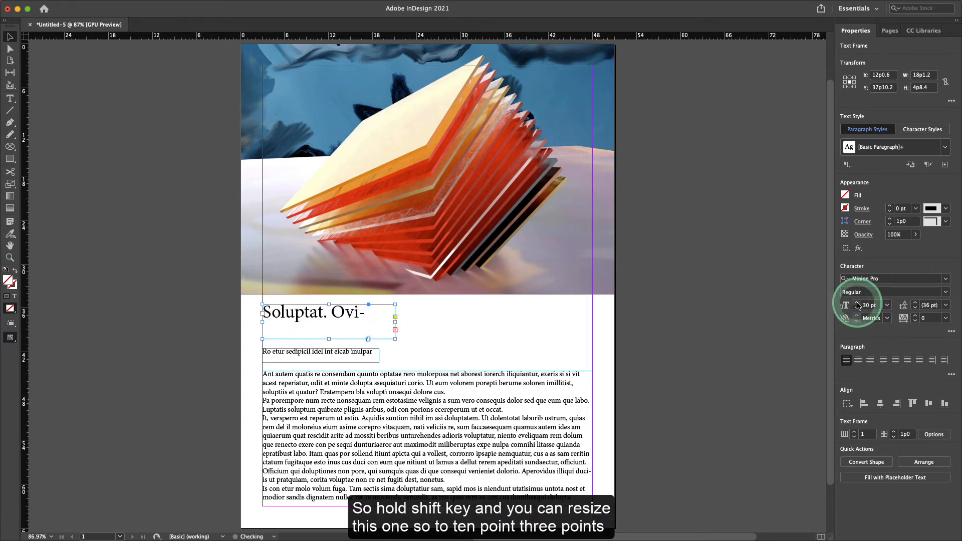
click(863, 306)
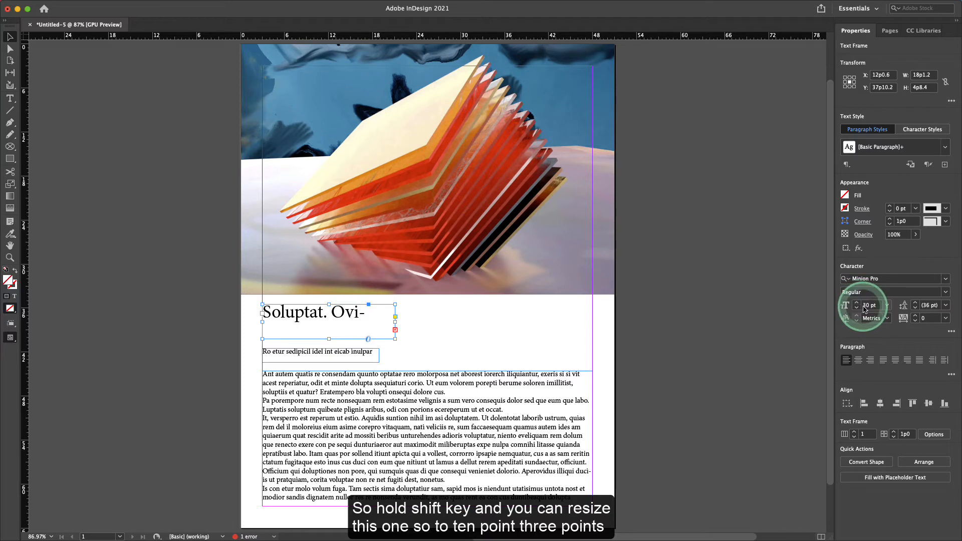
shift+click(856, 303)
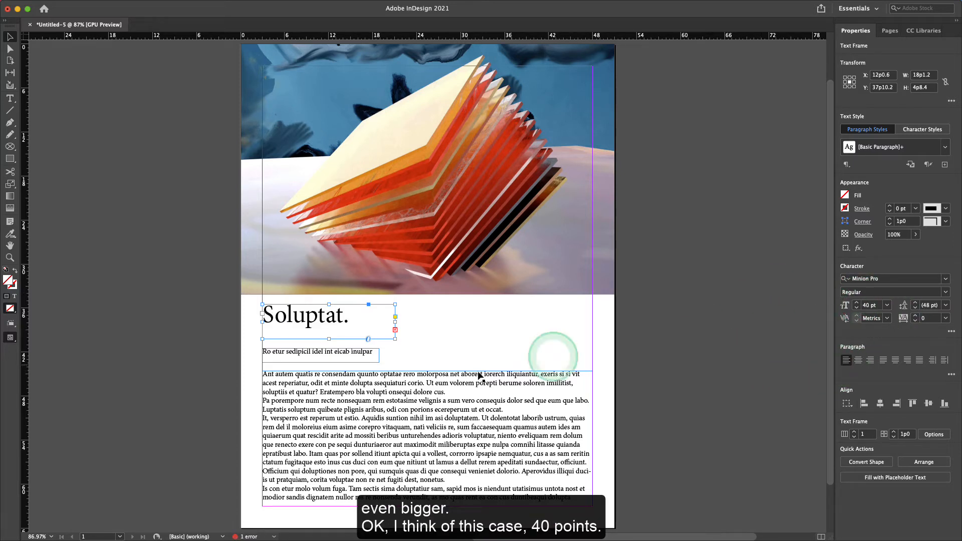
click(395, 330)
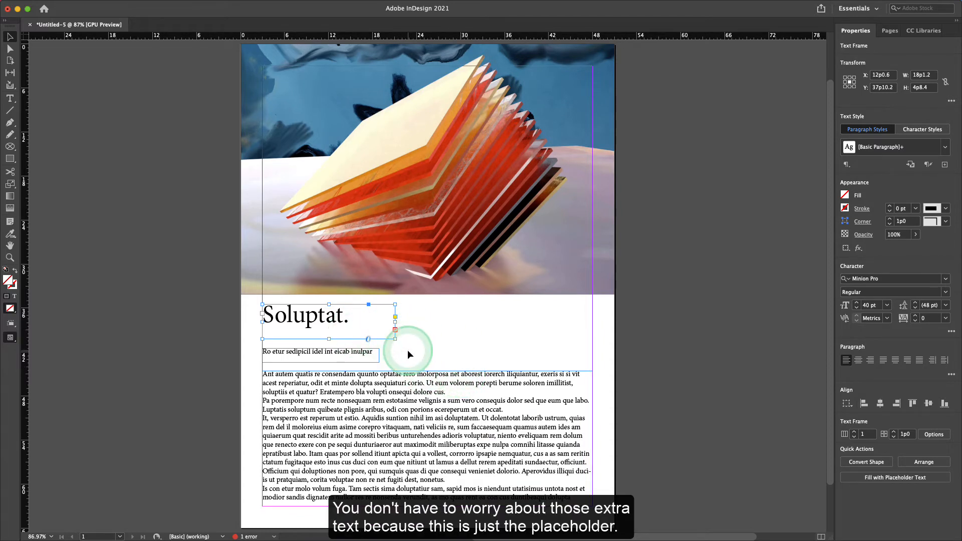
Set the font size of the subtitle frame's text to 16 pt.
click(350, 356)
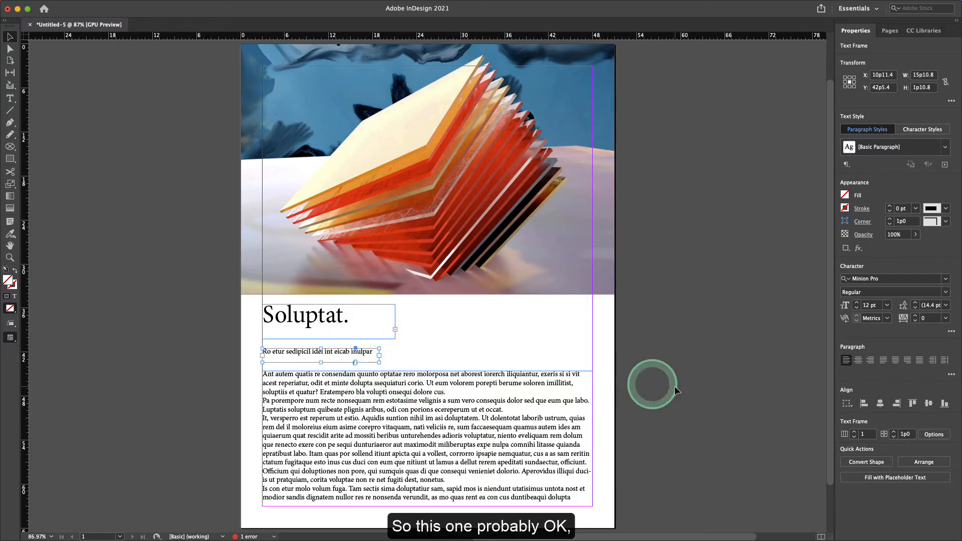
click(857, 303)
click(857, 303)
click(856, 304)
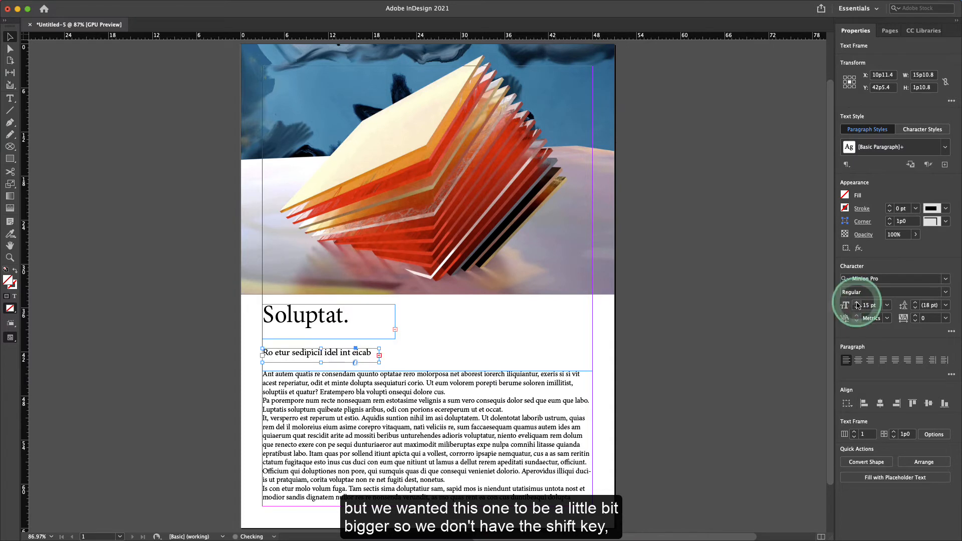
click(857, 303)
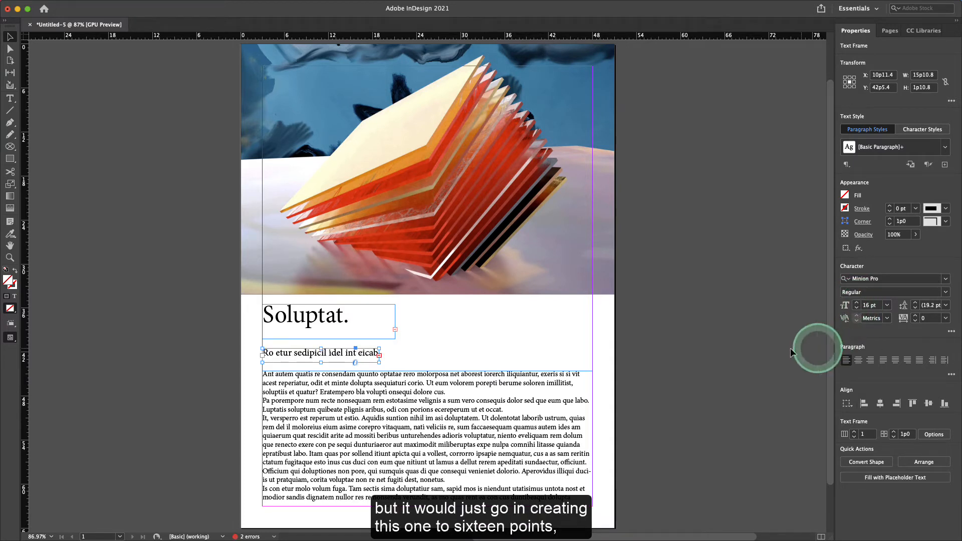
Nudge the subtitle frame up about 7 pt to a Y position of 41p10.4, closer to the title.
key(Up)
key(Up)
key(Up)
key(Up)
key(Up)
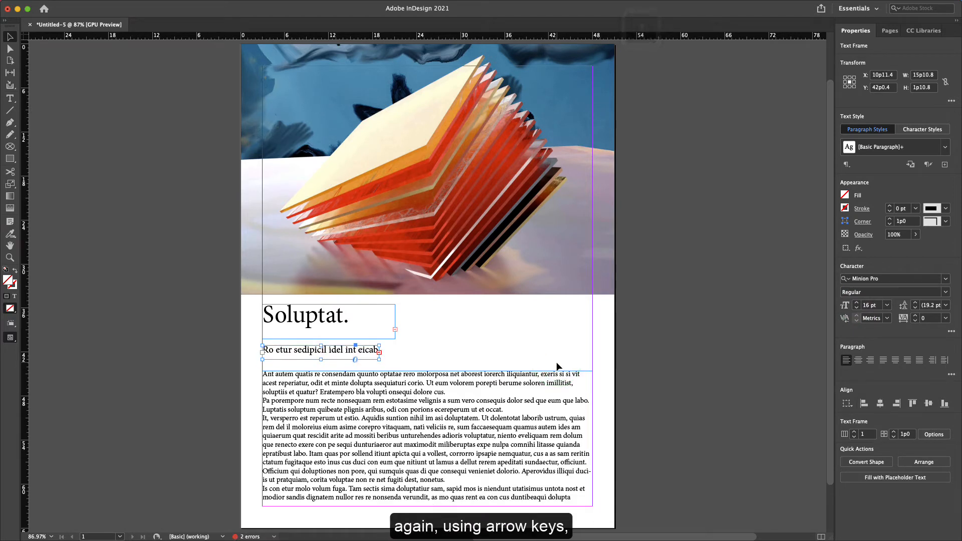
key(Up)
key(Up)
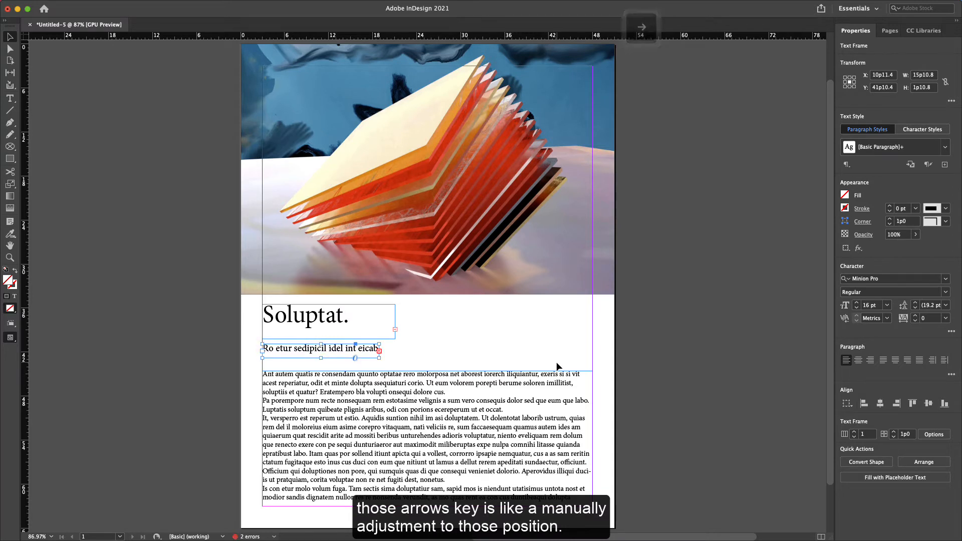
Split the body text frame into 2 columns through its Text Frame Options.
click(461, 420)
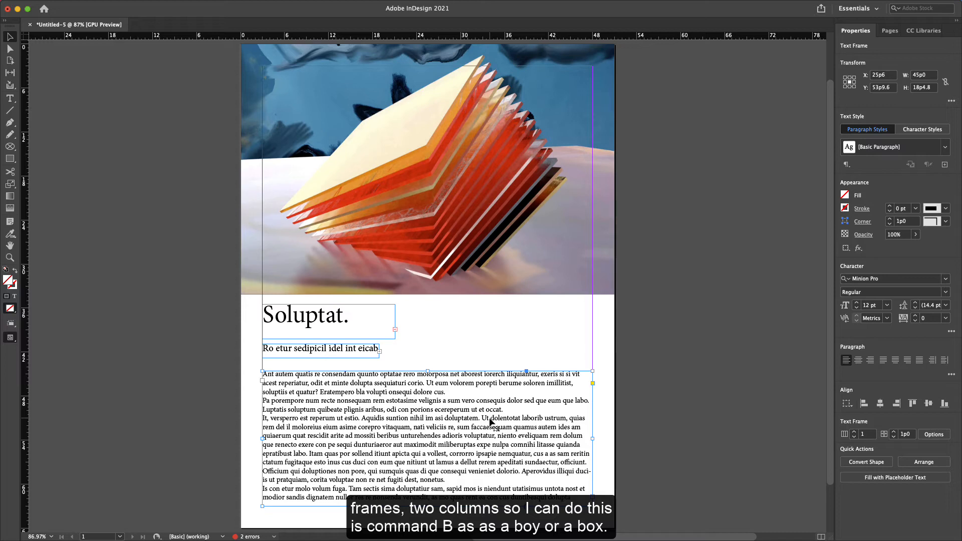
key(super+b)
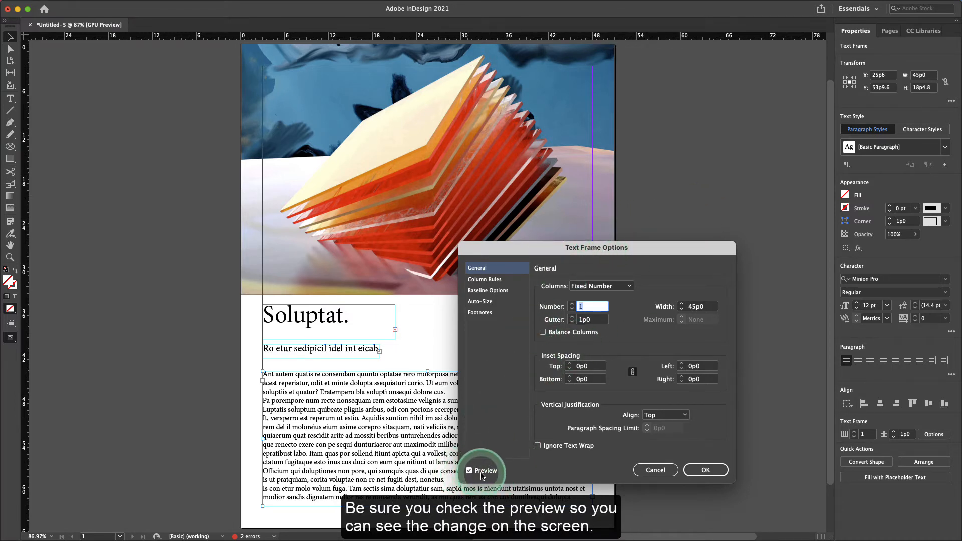
drag(667, 248, 672, 119)
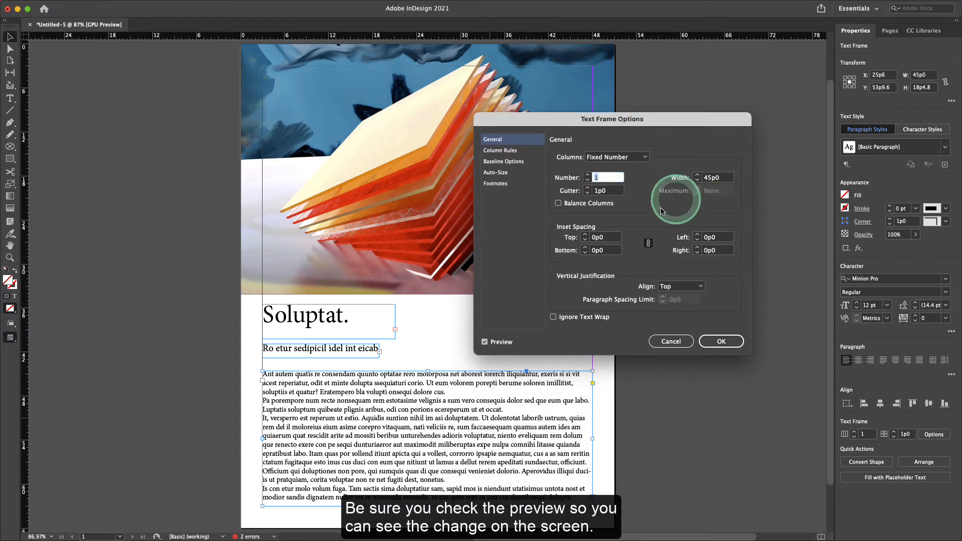
click(588, 176)
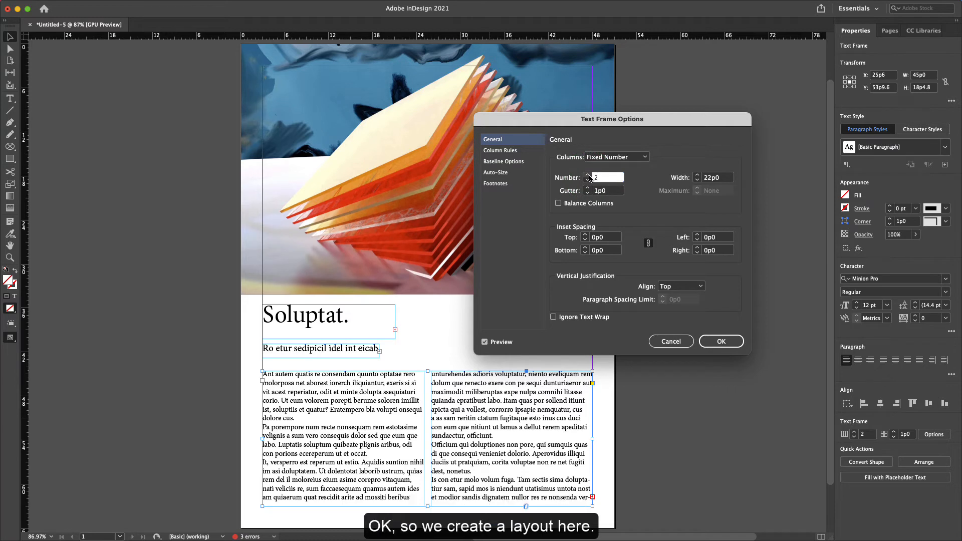
click(721, 341)
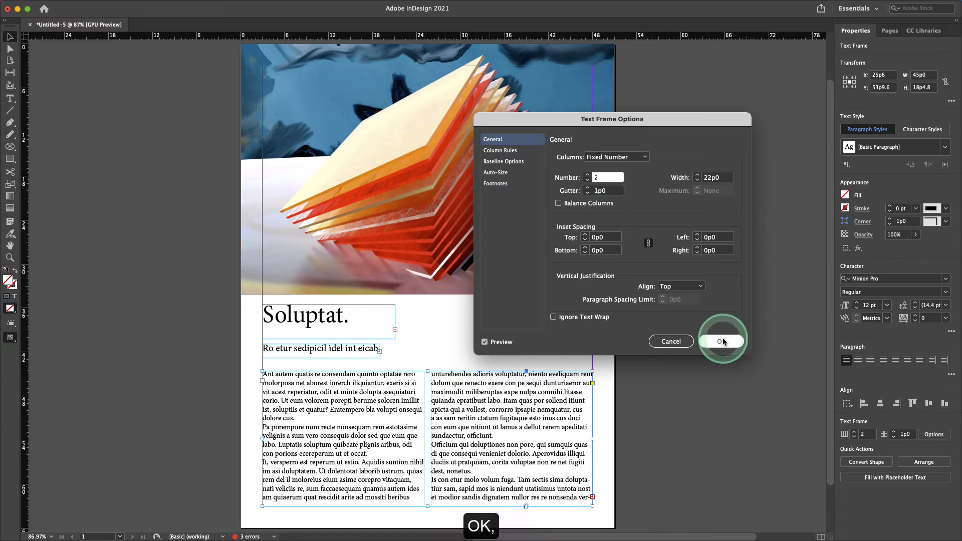
Deselect the body text frame and switch the page to Preview mode.
click(704, 388)
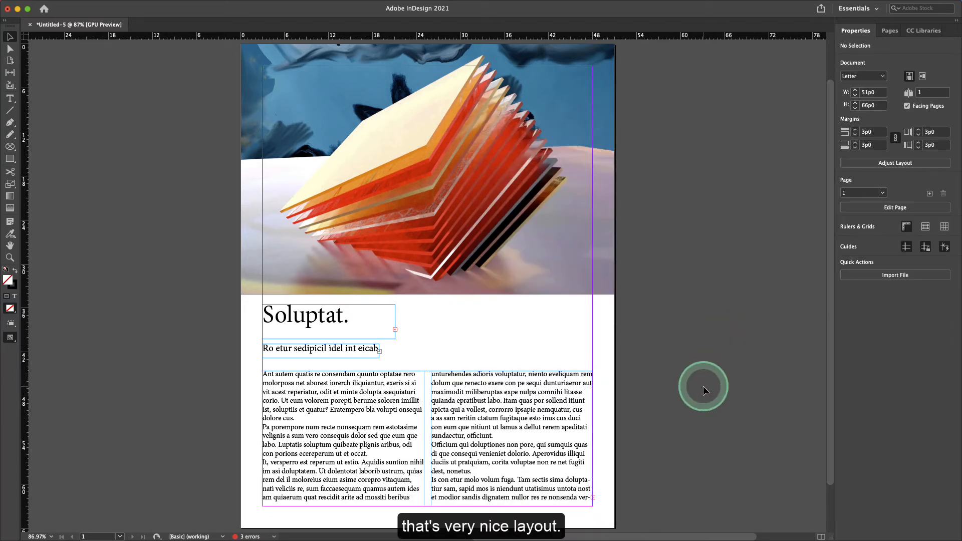
click(583, 307)
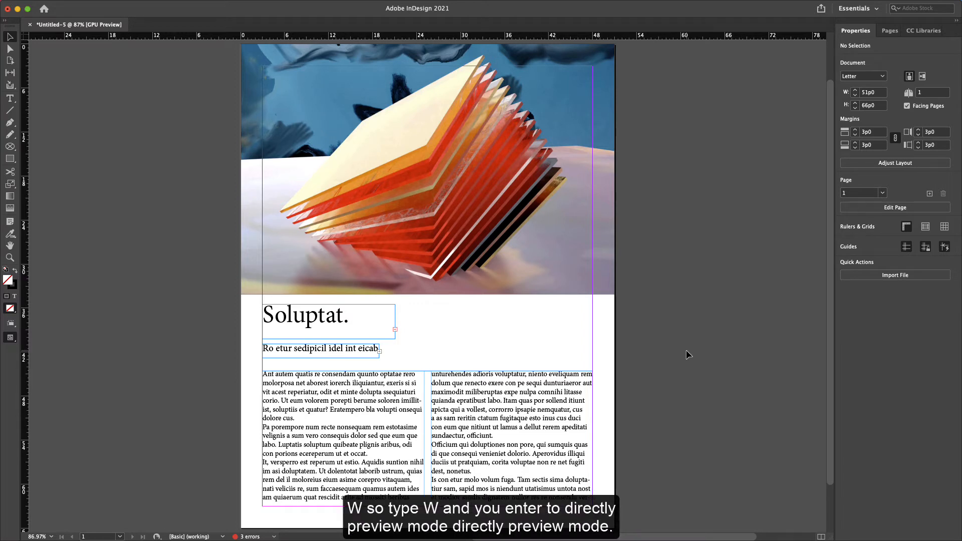
key(w)
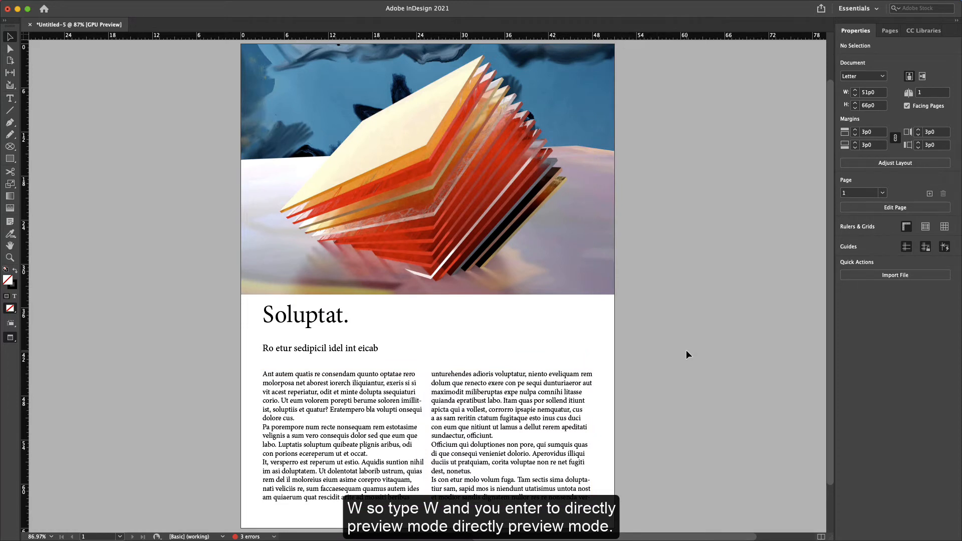
Nudge the title frame down about 5 pt to a Y position of 38p3.2 and deselect it.
click(342, 321)
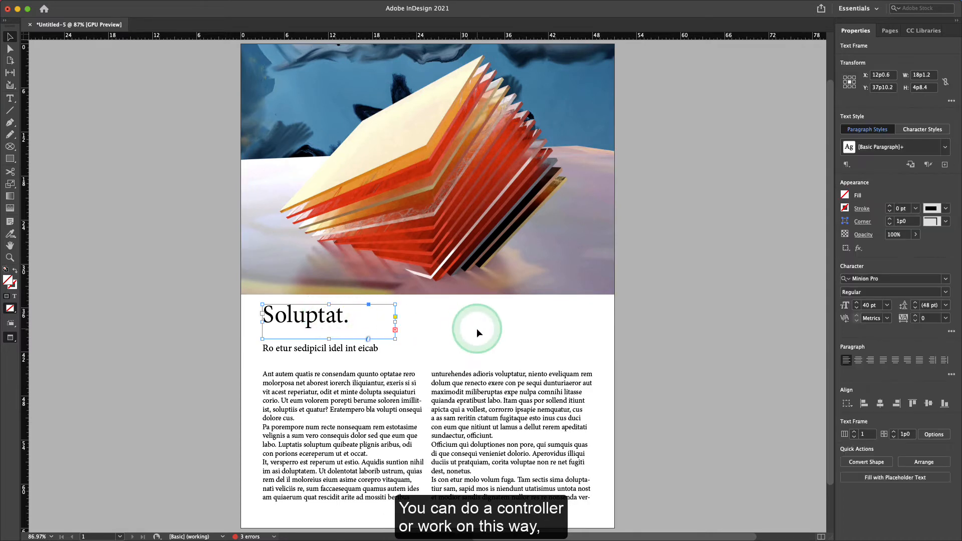
key(Down)
key(Down)
key(Down)
key(Down)
key(Down)
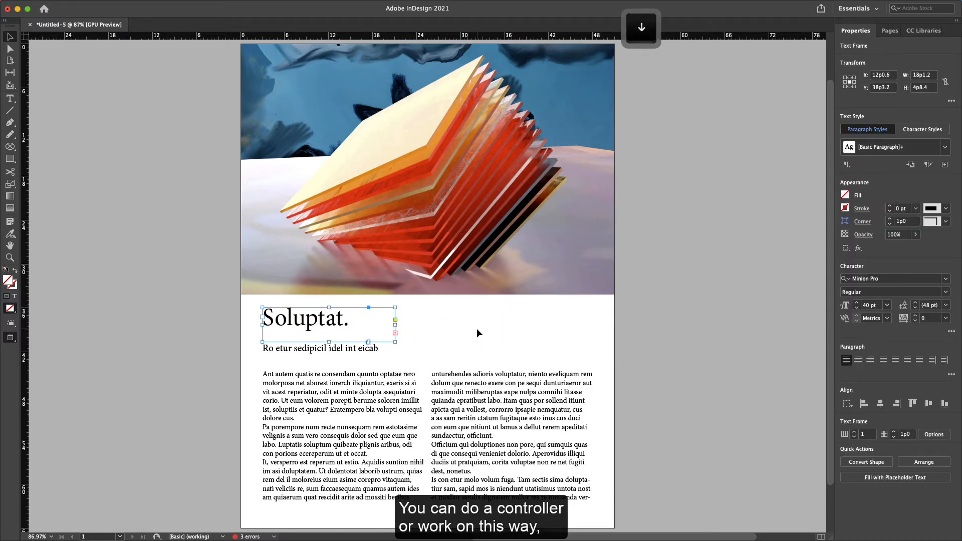
click(681, 297)
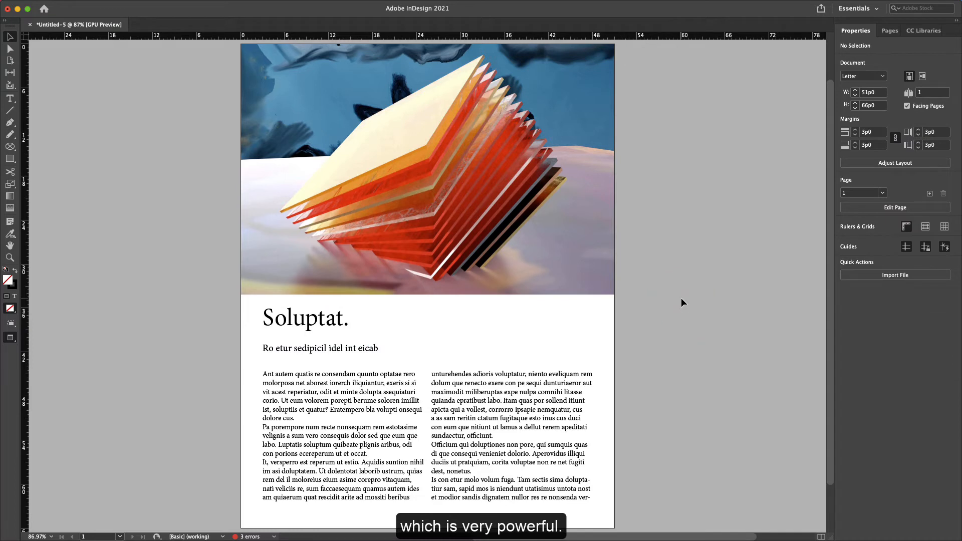
Hide the rulers, and open the floating Character settings and close them again.
key(super+r)
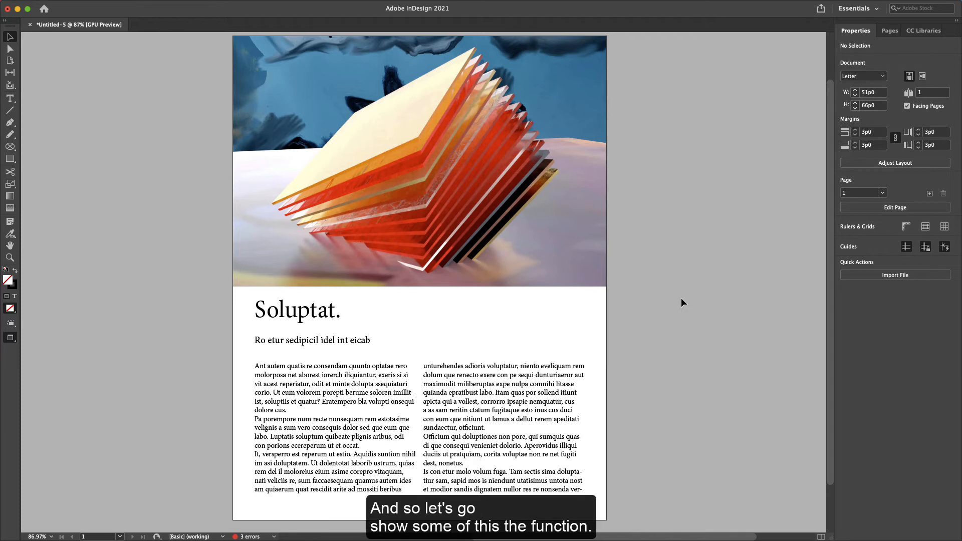
key(super+t)
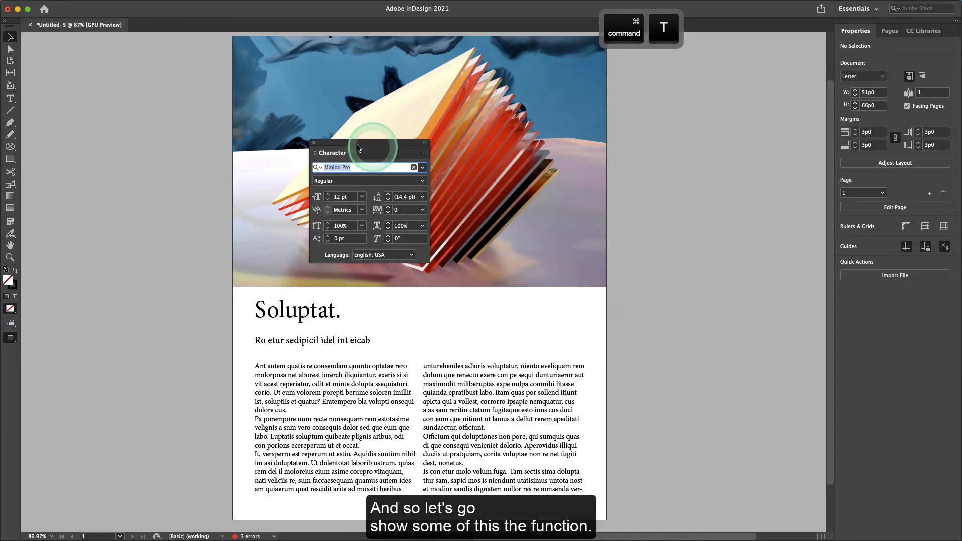
click(314, 143)
Create a new one-page document with the default 51p0 x 66p0 portrait settings and 3p0 margins.
key(super+n)
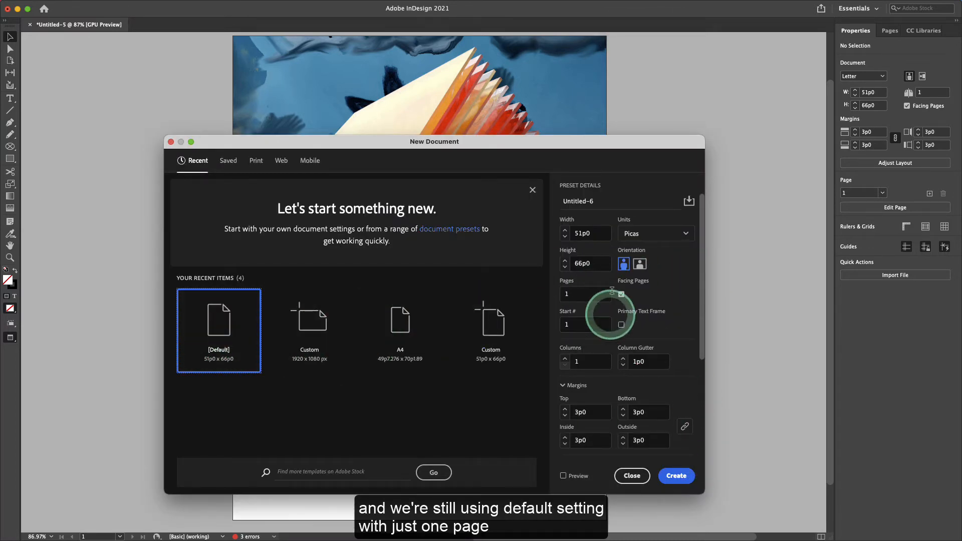
click(676, 475)
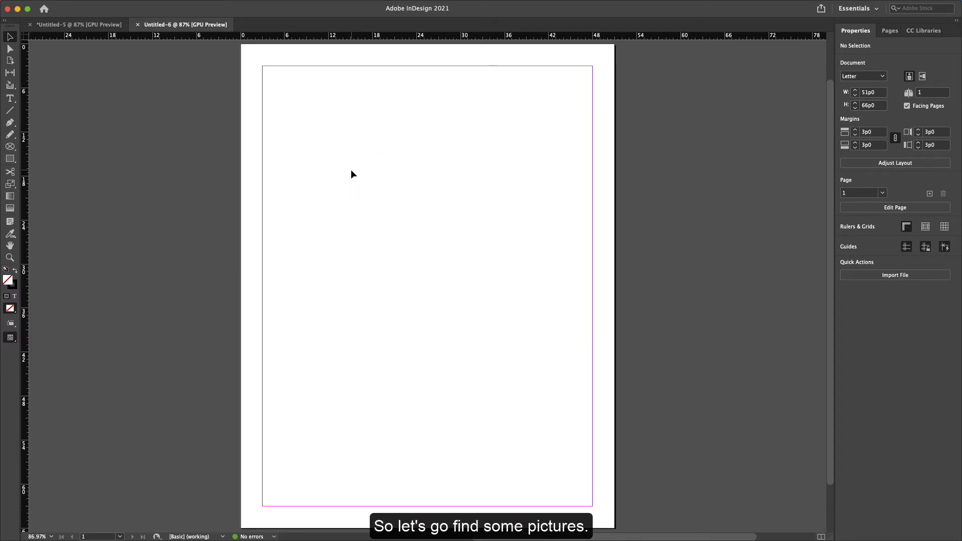
Switch to the C4XD web page, open the red-orange 3D shape, copy its image and return to InDesign.
key(super+Tab)
click(857, 192)
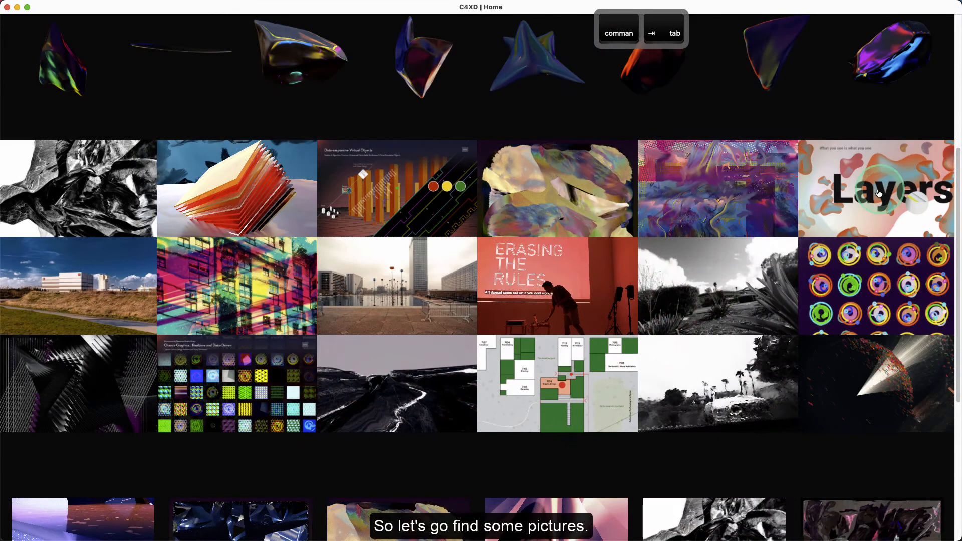
scroll(734, 320, up, 3)
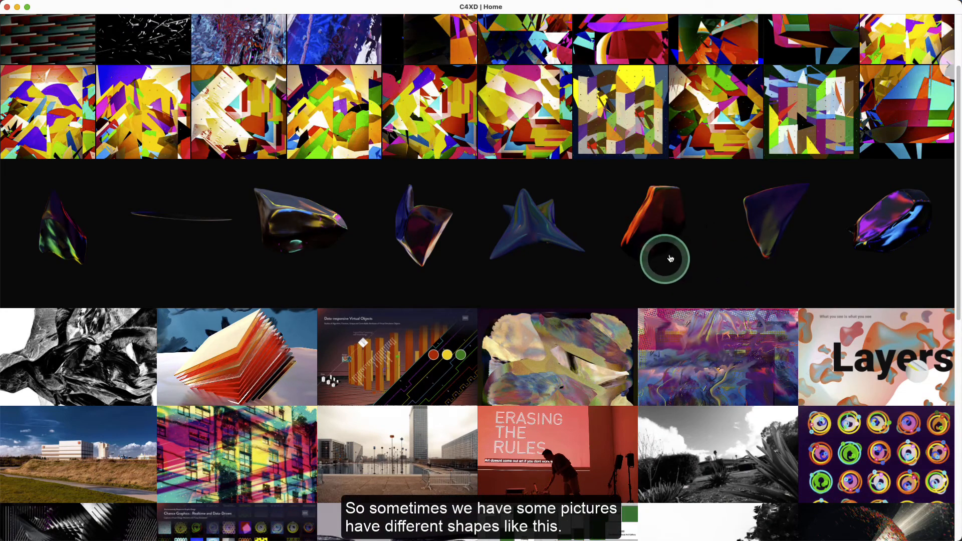
click(651, 218)
right_click(479, 259)
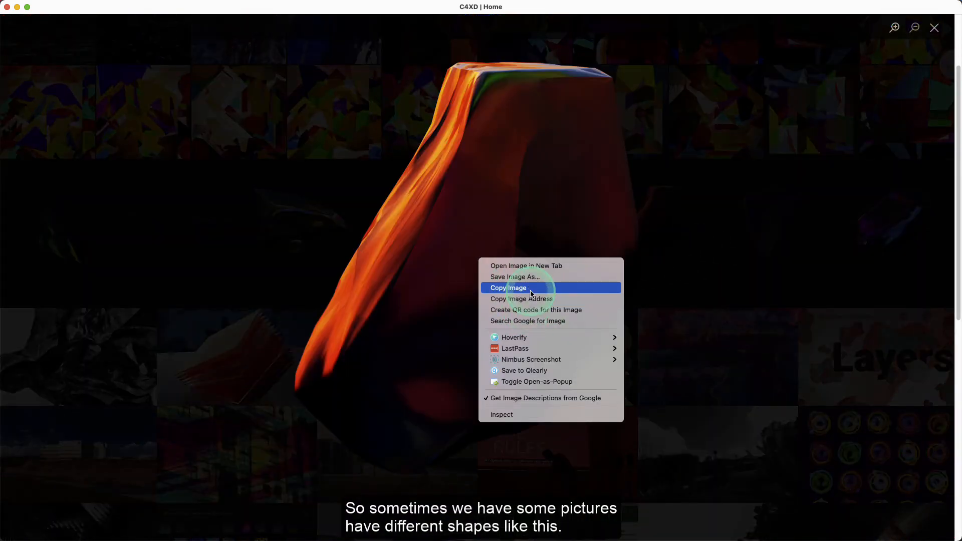
click(531, 288)
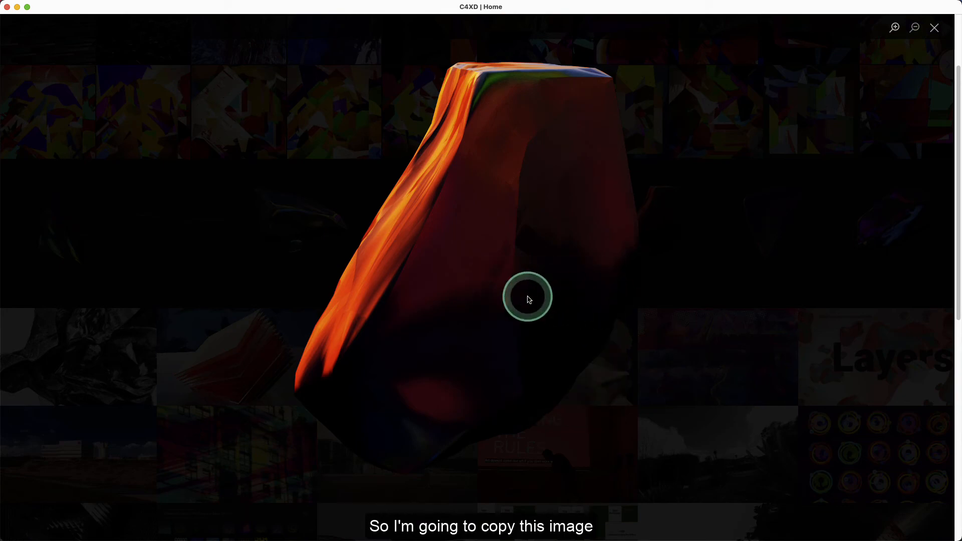
key(super+Tab)
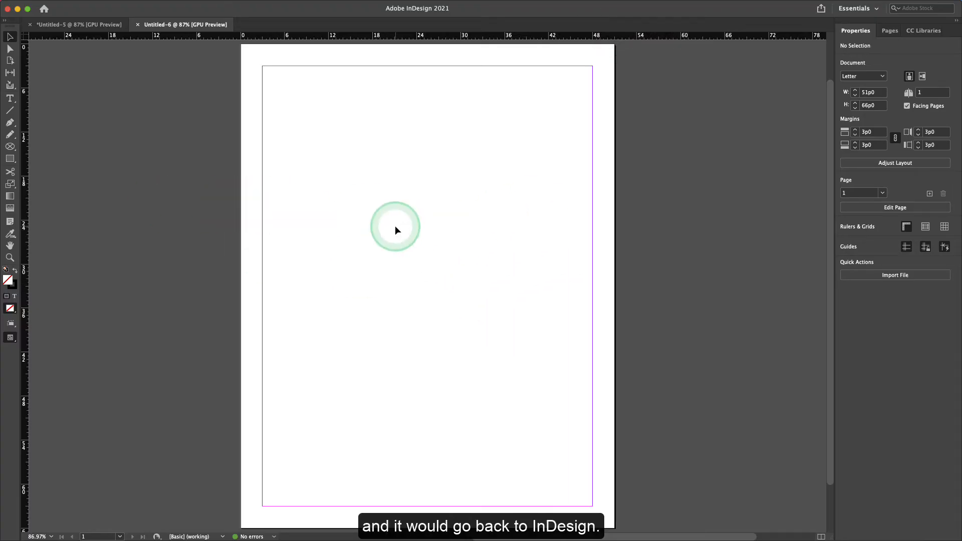
key(super)
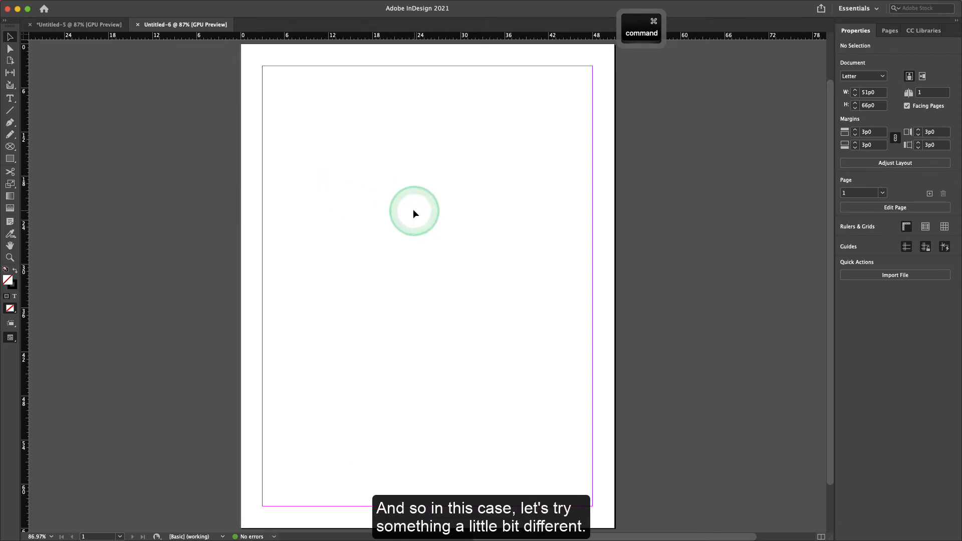
Draw a full-width rectangular picture frame, 51p0 wide and about 38p3.6 high, from the page's upper-left corner.
click(11, 159)
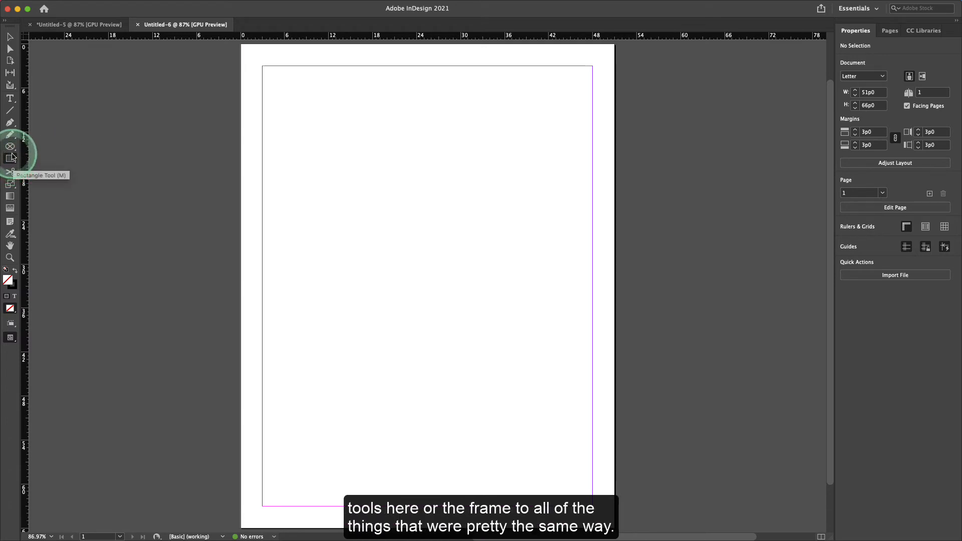
drag(13, 151, 58, 155)
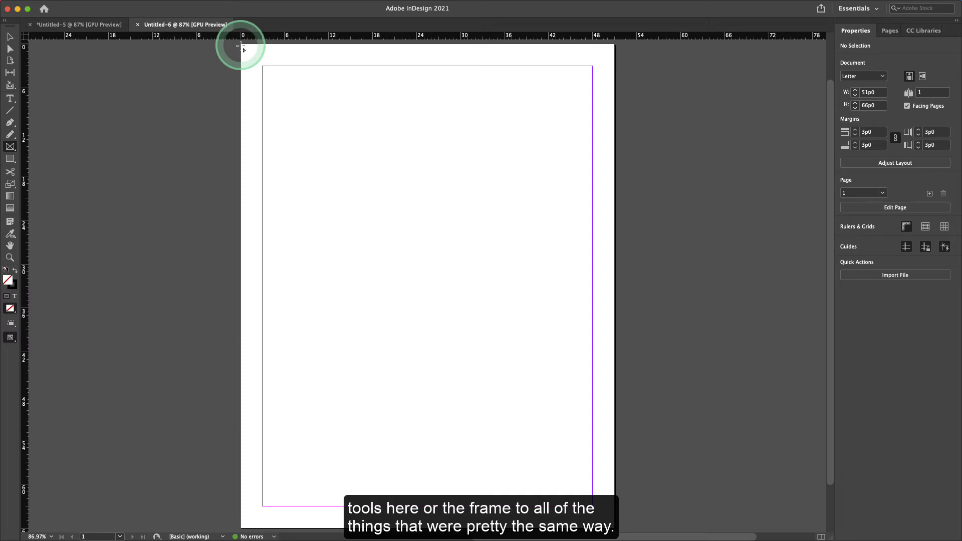
drag(241, 45, 615, 325)
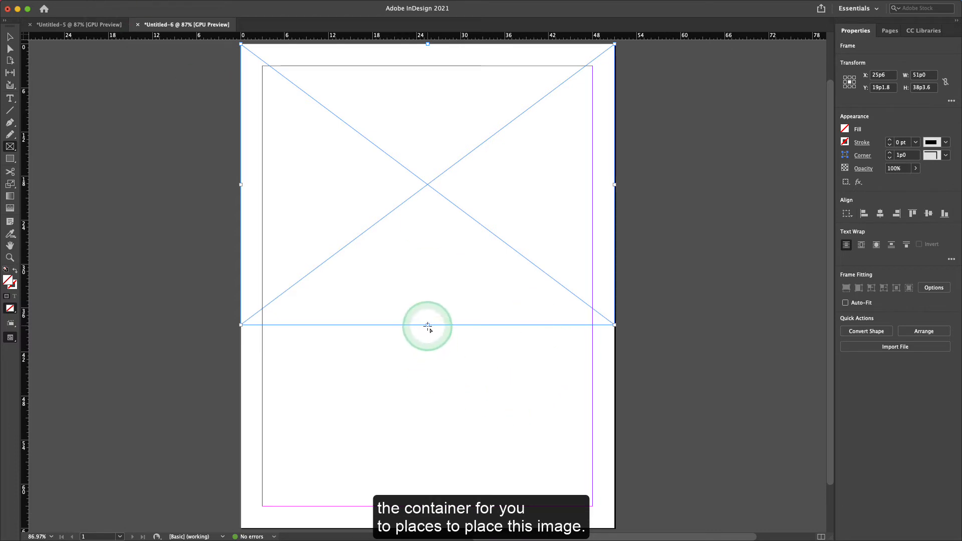
Extend the picture frame to a height of about 46p6 and move it down the page to Y 31p9.
click(11, 38)
drag(427, 324, 433, 384)
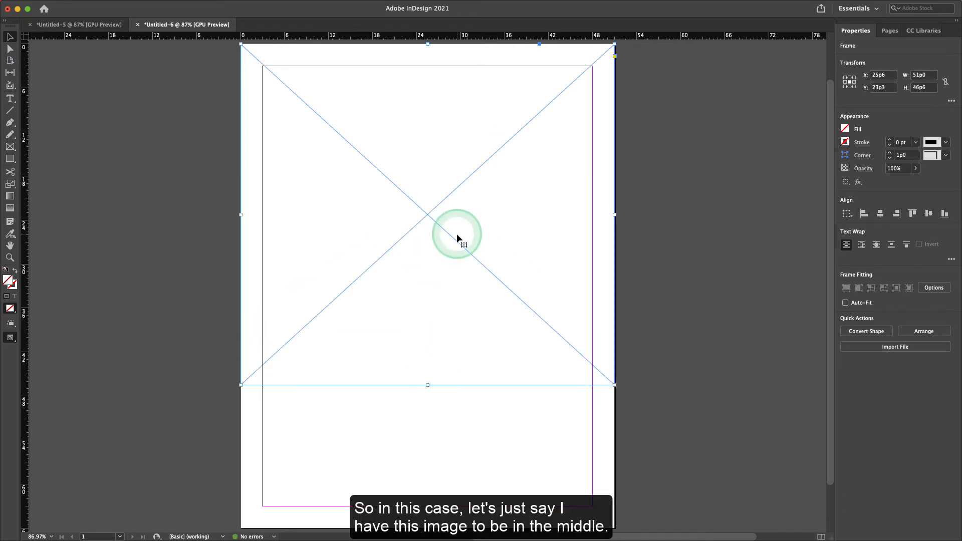
drag(456, 233, 456, 301)
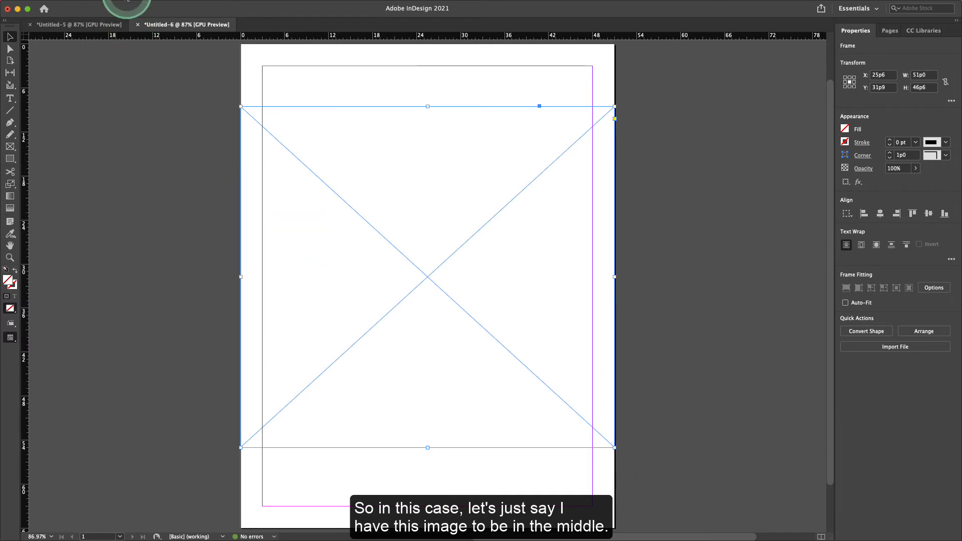
Paste the copied image into the picture frame and scale it to fill the frame proportionally.
click(101, 0)
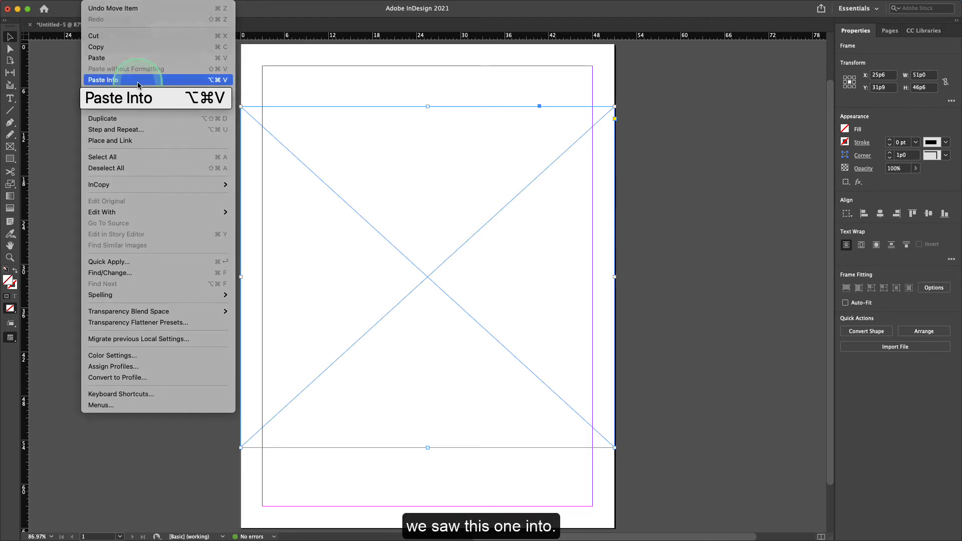
click(138, 82)
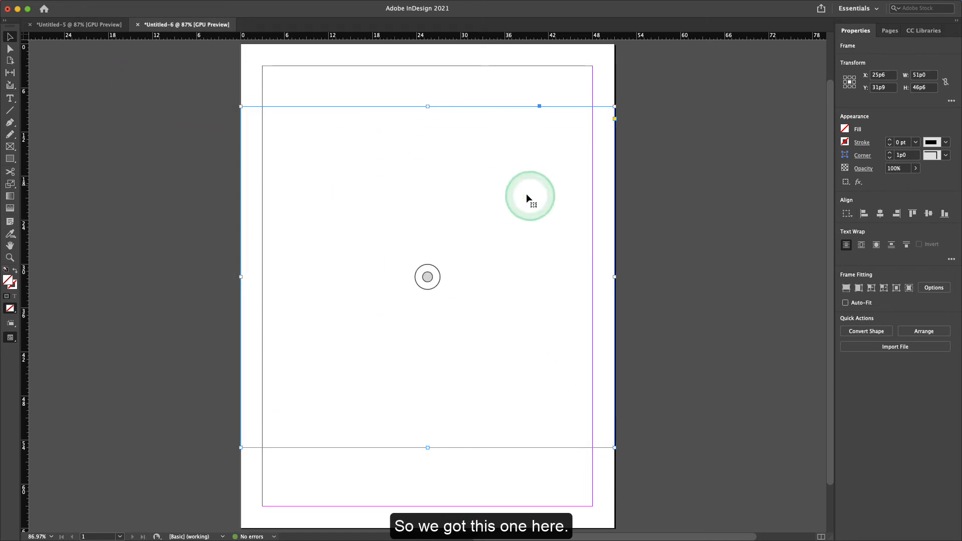
click(616, 211)
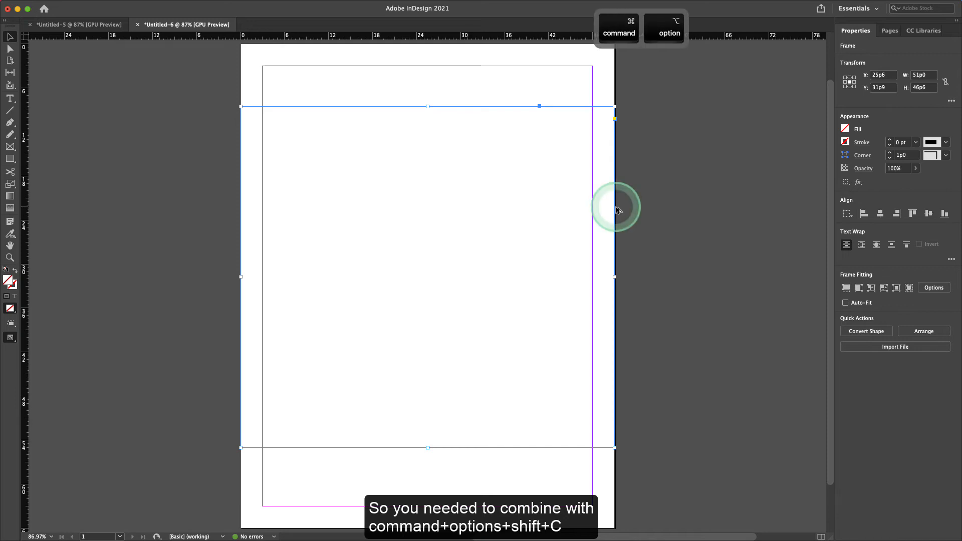
key(super+alt+shift+c)
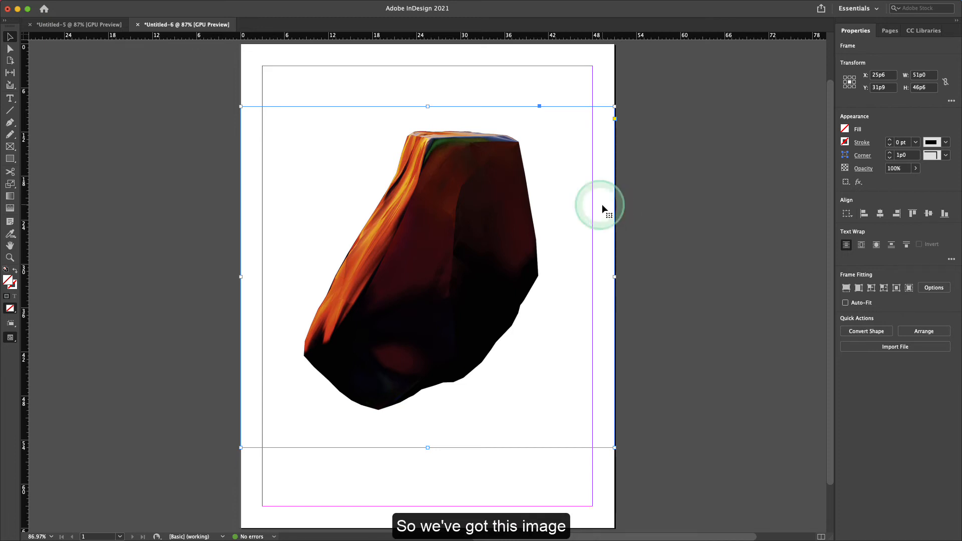
Try moving the image frame about 17p7 to the right, undo the move and deselect the frame.
drag(446, 247, 573, 247)
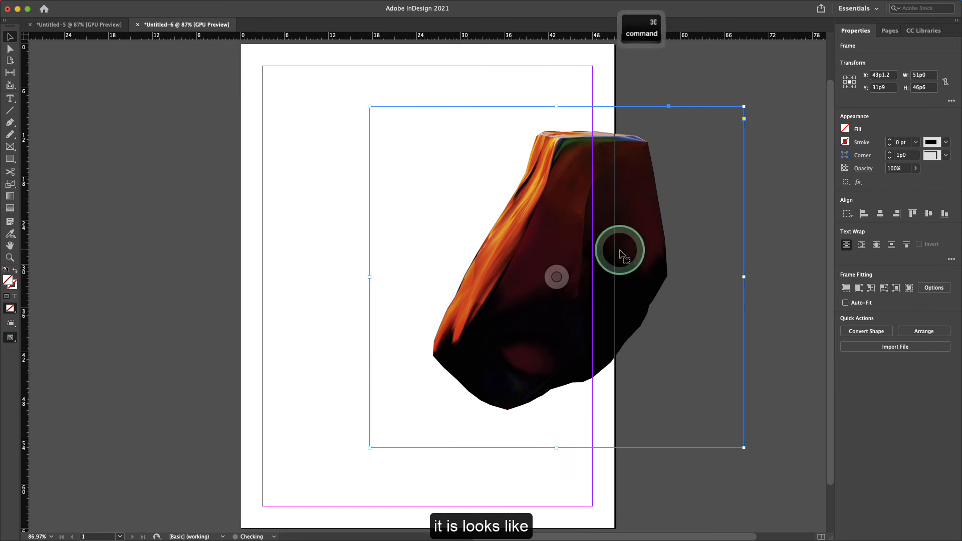
key(super+z)
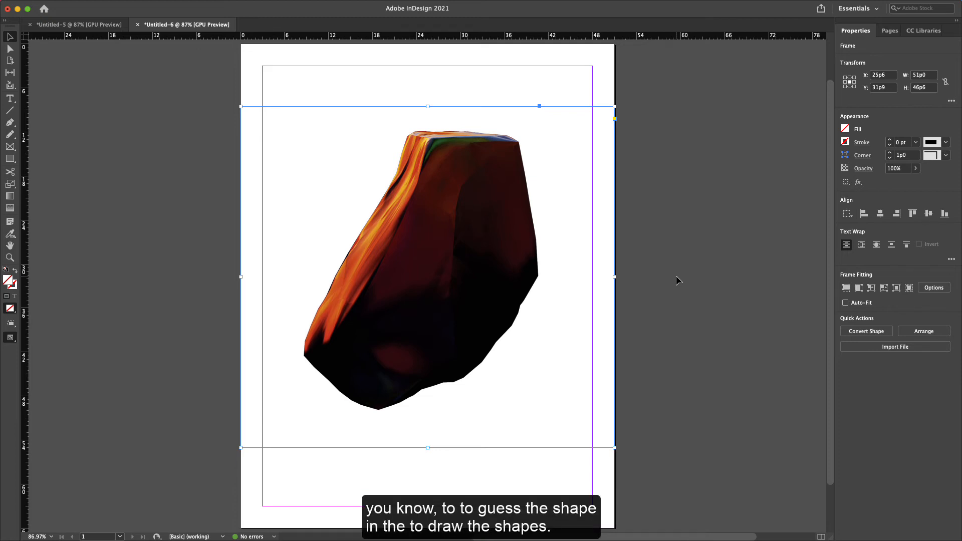
click(674, 253)
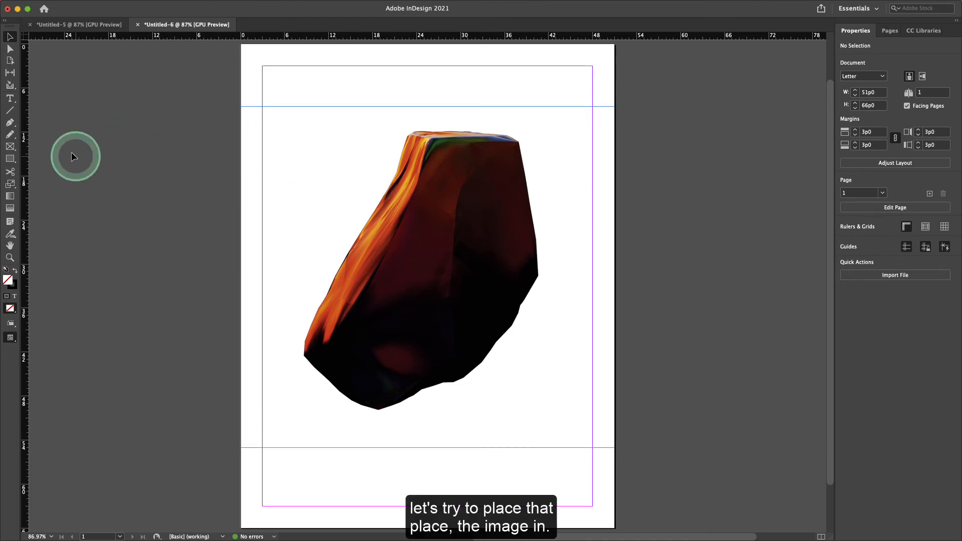
Draw a text frame of about 45p0 x 60p0 filling the page margins and fill it with placeholder text.
key(t)
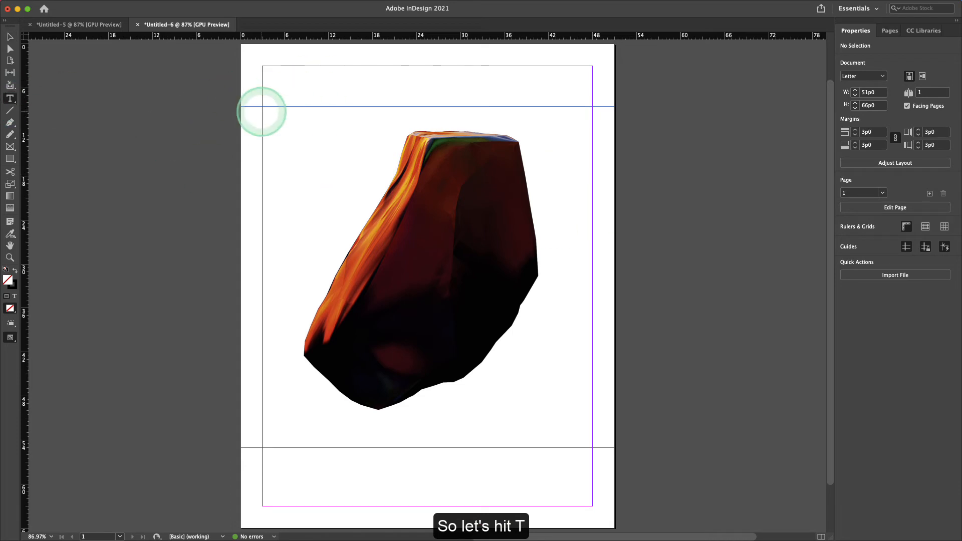
key(t)
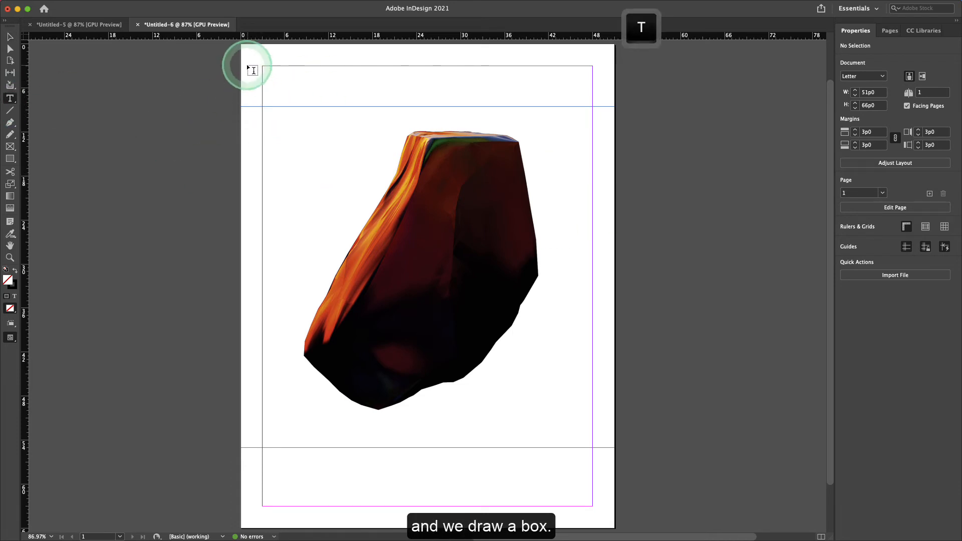
drag(261, 67, 591, 504)
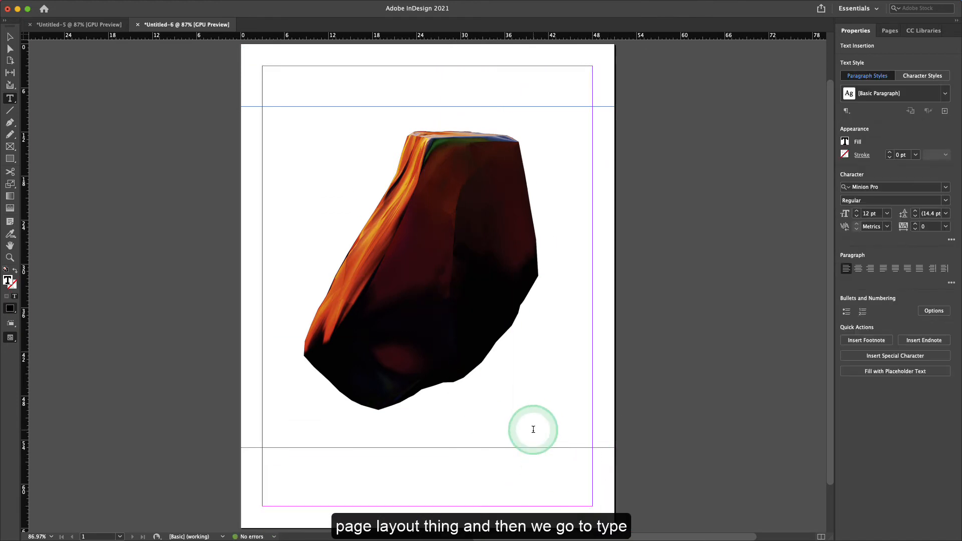
click(147, 2)
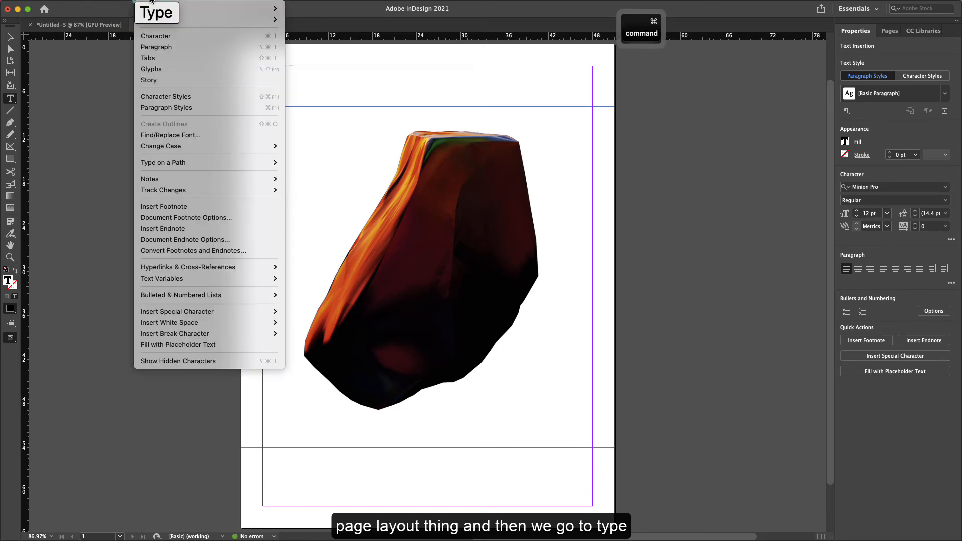
click(199, 344)
click(694, 385)
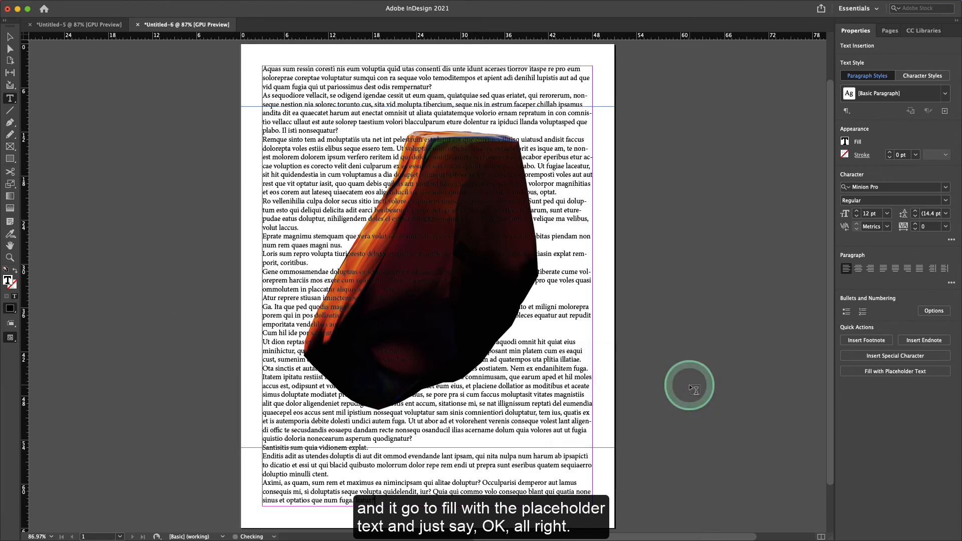
Select the placeholder text frame and set its number of columns to 2 in Text Frame Options.
click(9, 37)
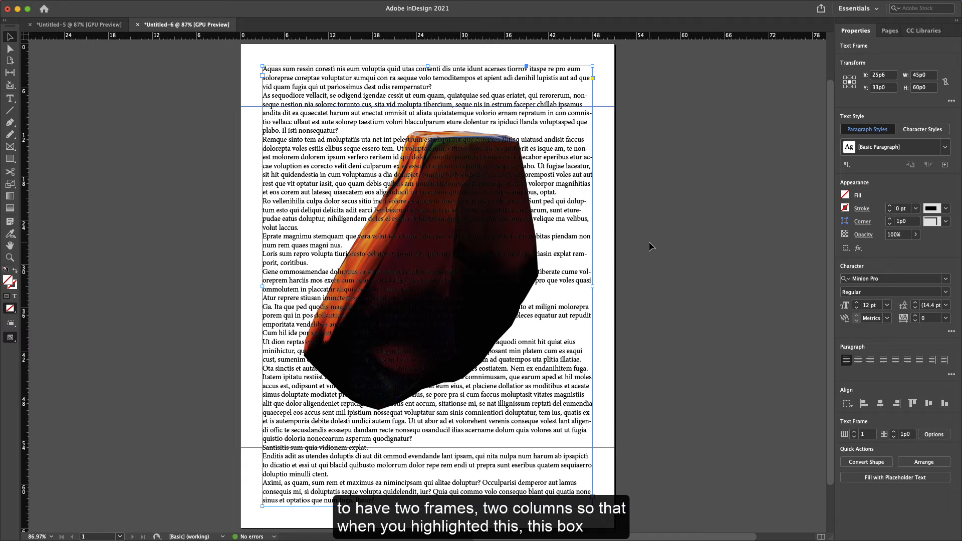
click(648, 242)
click(572, 85)
click(624, 100)
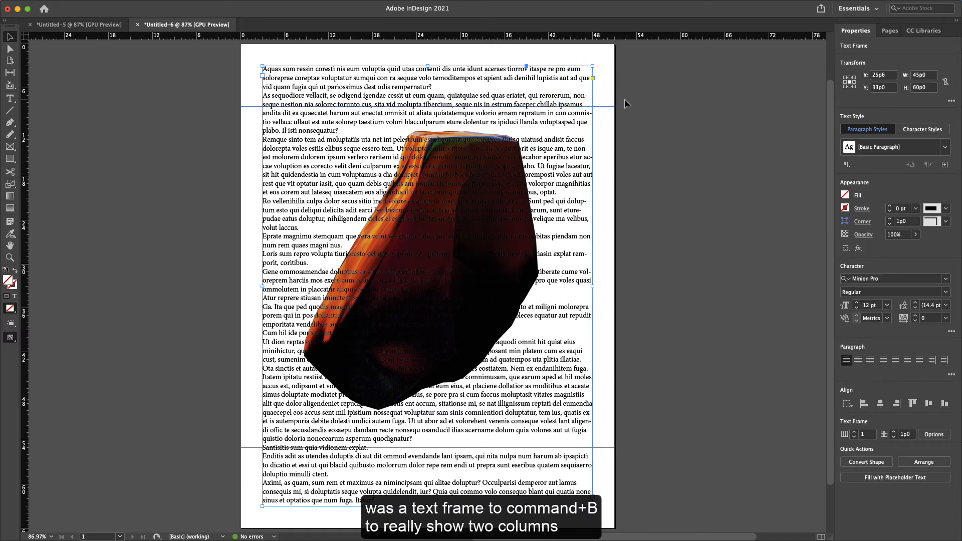
key(super+b)
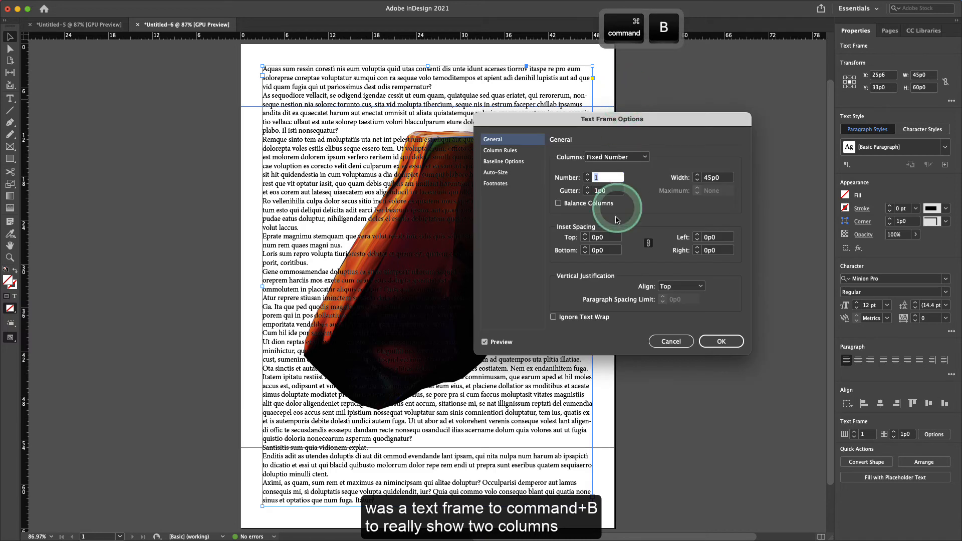
text(2)
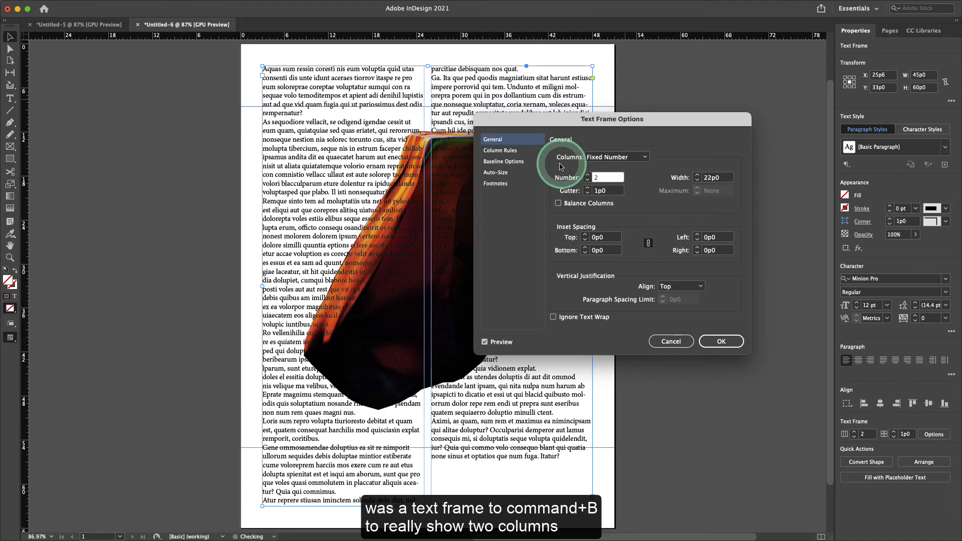
Adjust the column width to 22p1, set the gutter to 1p7 and apply the text frame options.
drag(607, 120, 624, 208)
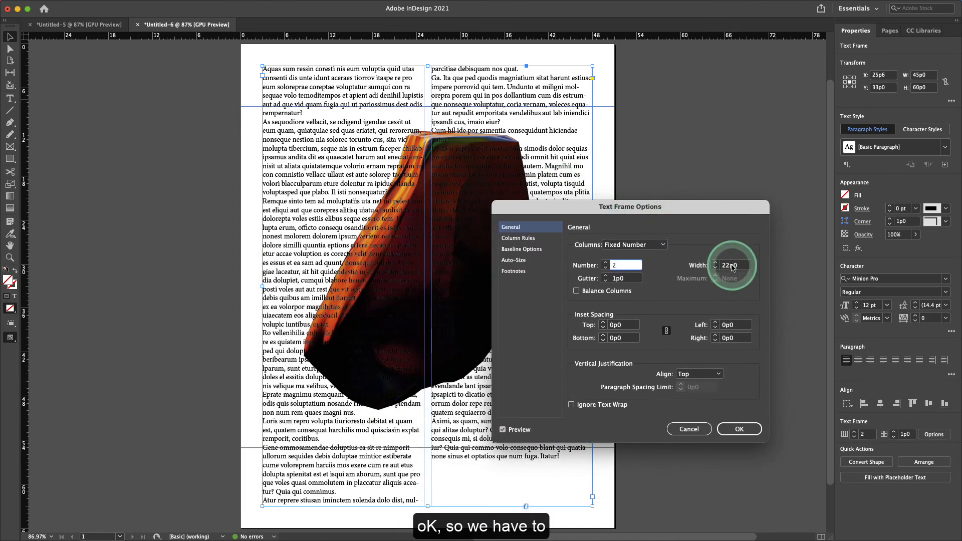
click(715, 262)
click(715, 263)
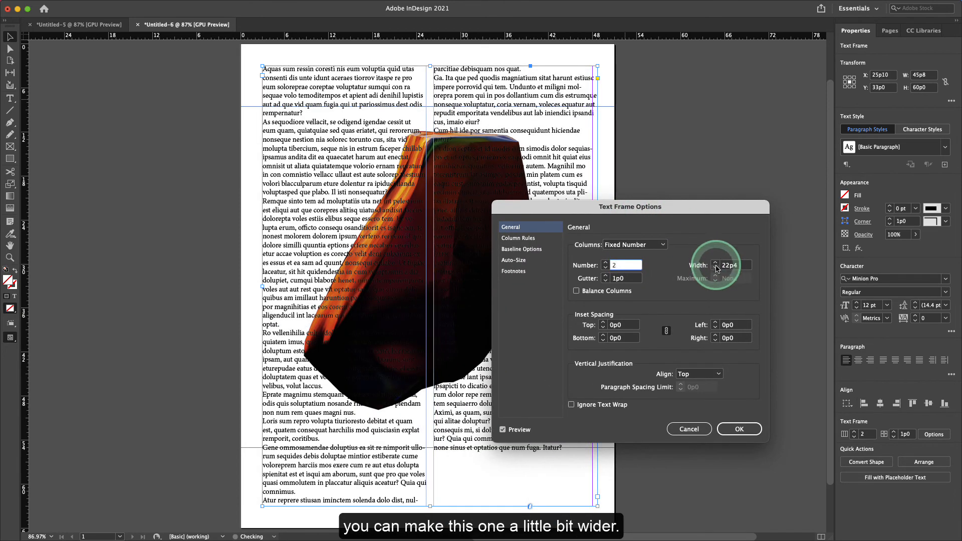
click(715, 269)
click(715, 269)
click(715, 269)
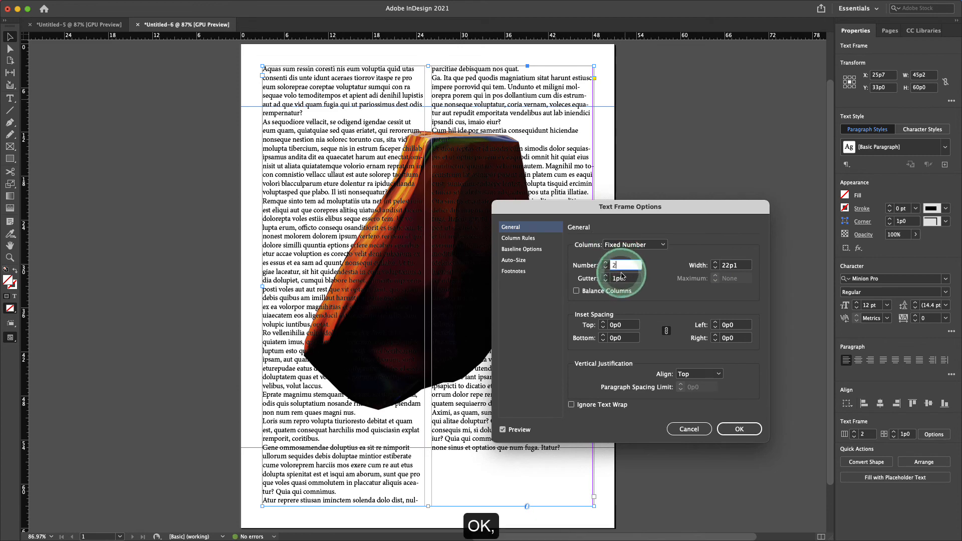
click(605, 276)
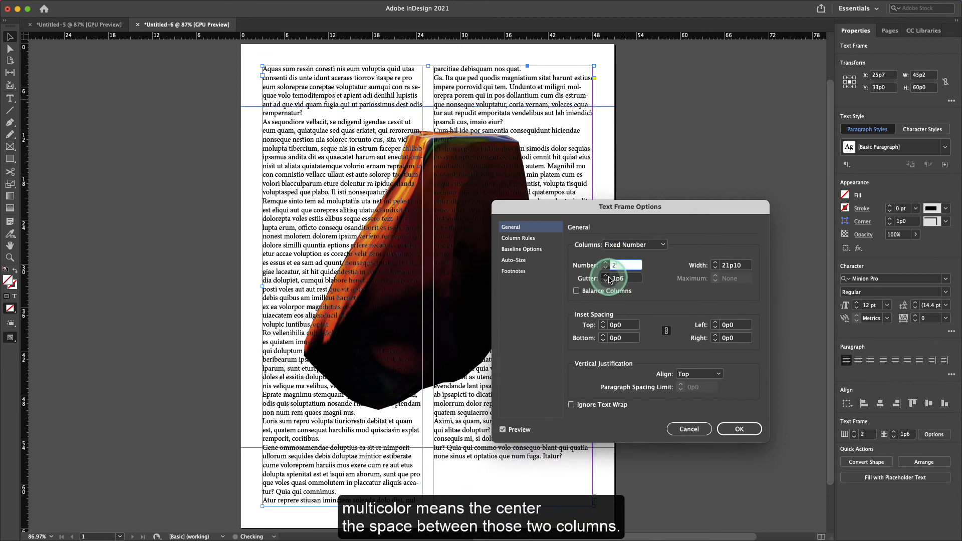
click(605, 277)
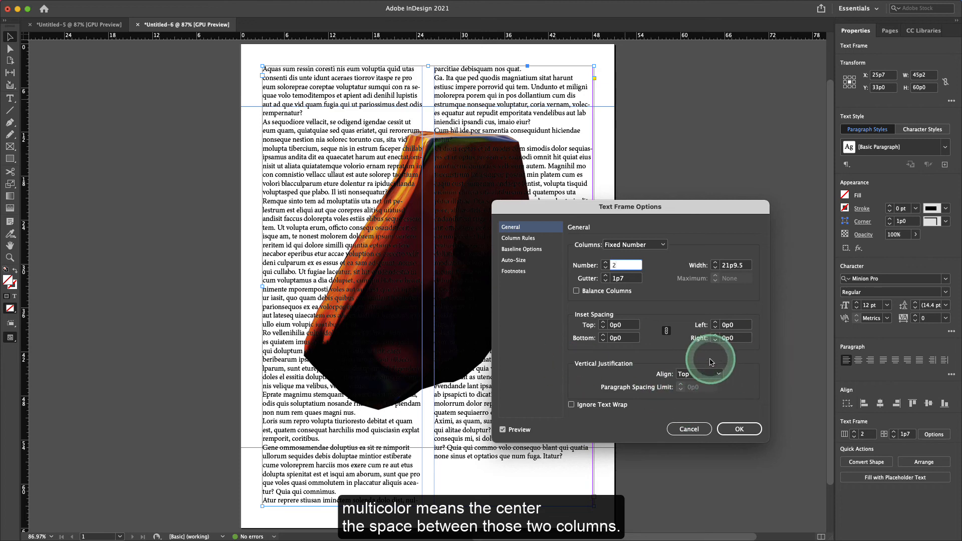
click(739, 430)
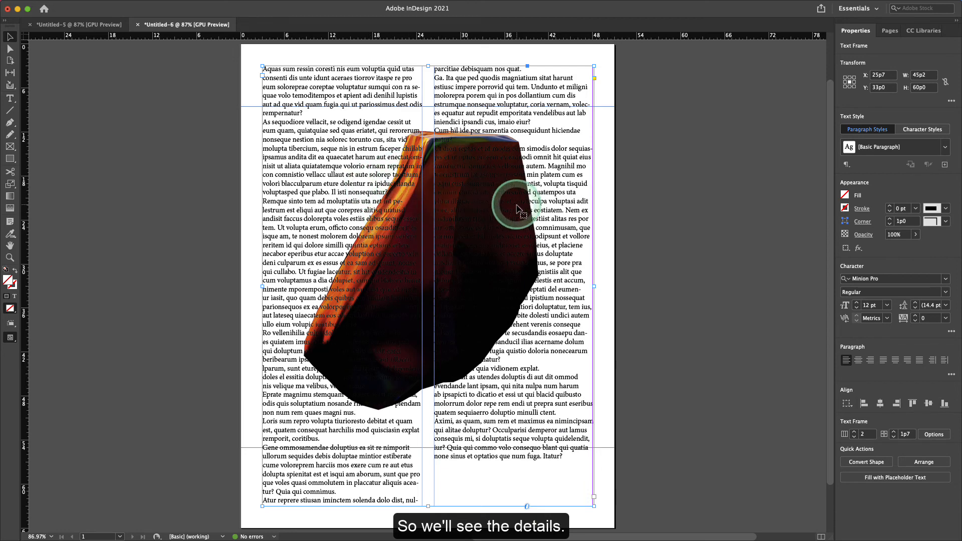
Switch the page to Preview mode and deselect the text frame.
key(w)
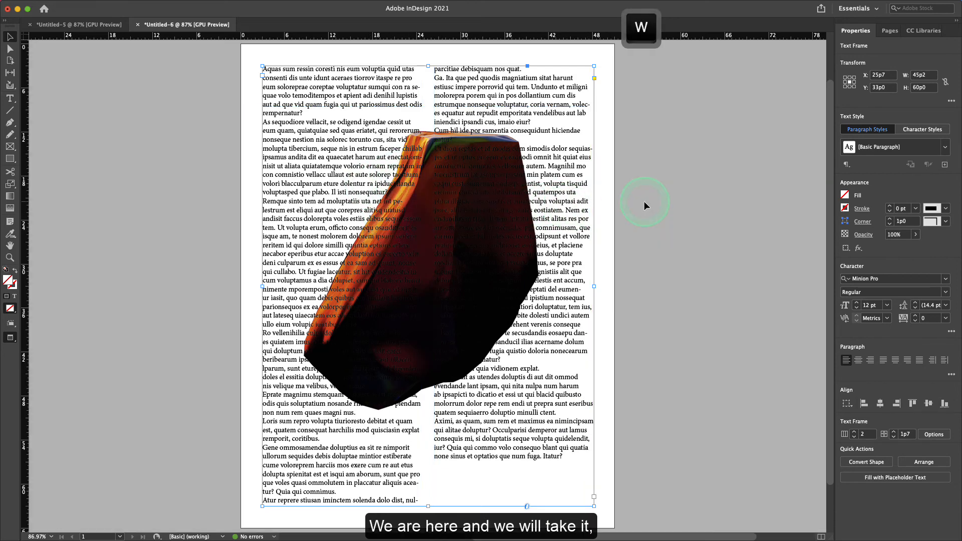
click(645, 200)
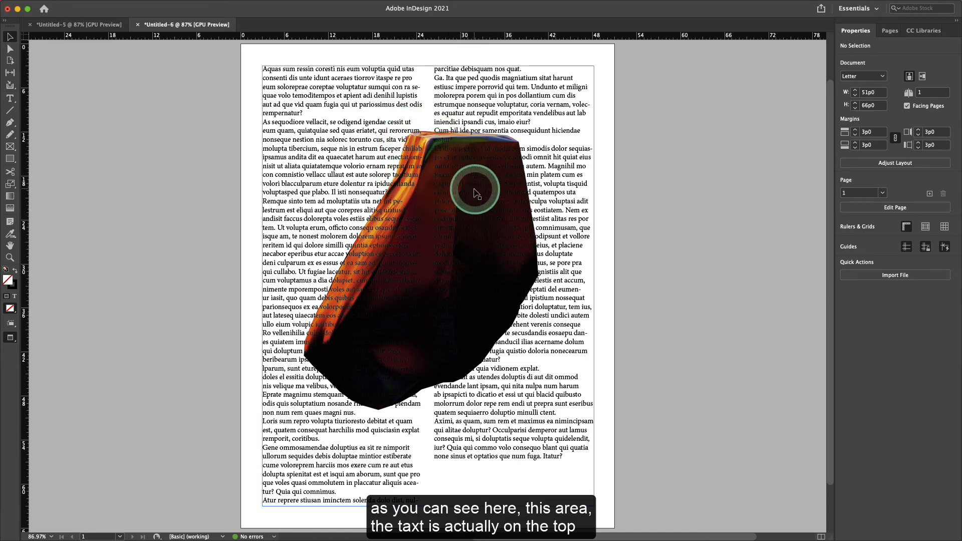
Return to Normal view mode, select the image frame, expand its text wrap options and wrap text around the object shape.
key(w)
click(565, 161)
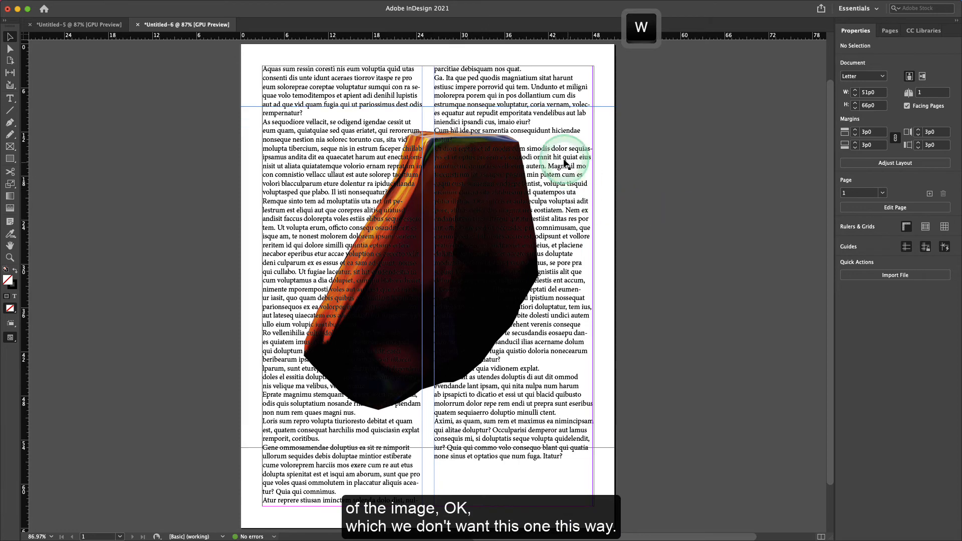
click(603, 149)
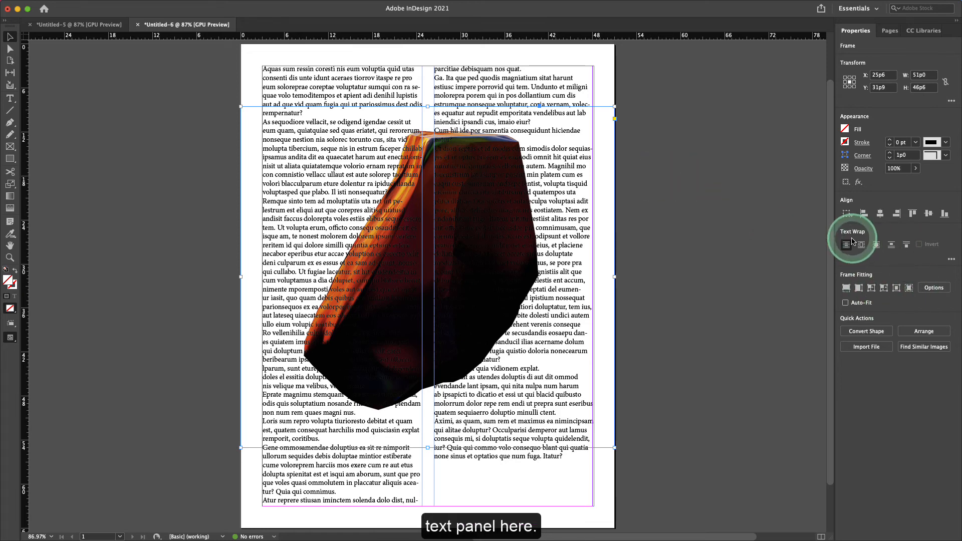
click(951, 260)
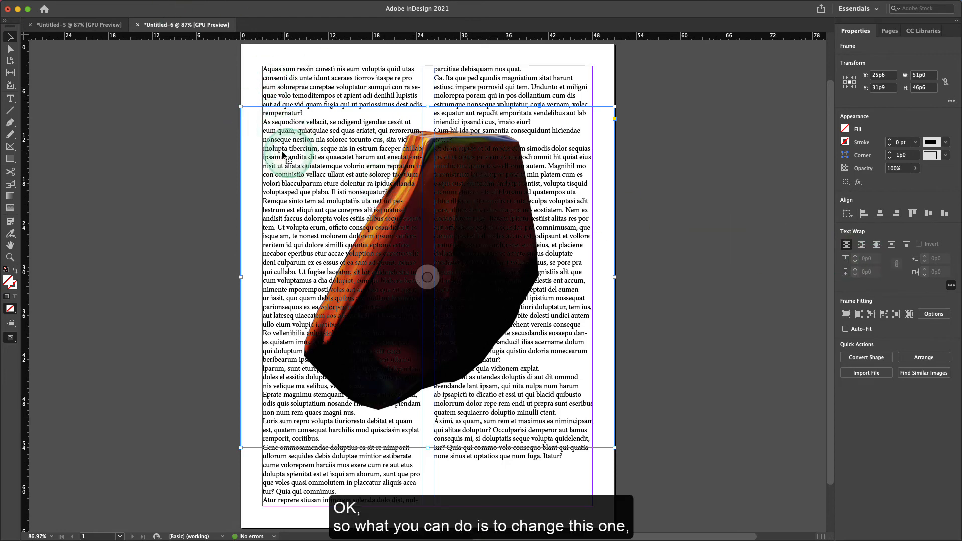
click(876, 246)
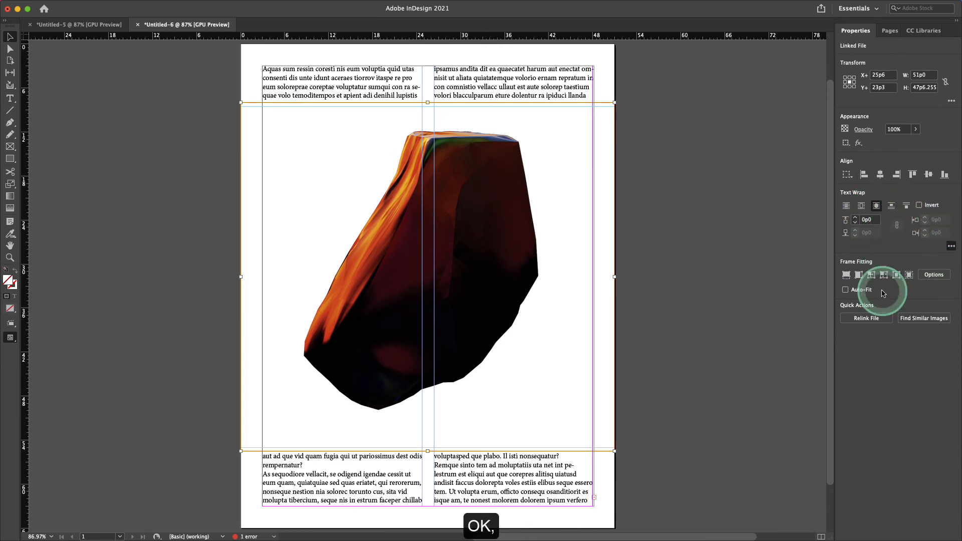
Open the Text Wrap panel, place it beside the page and select the image frame.
click(743, 182)
click(394, 80)
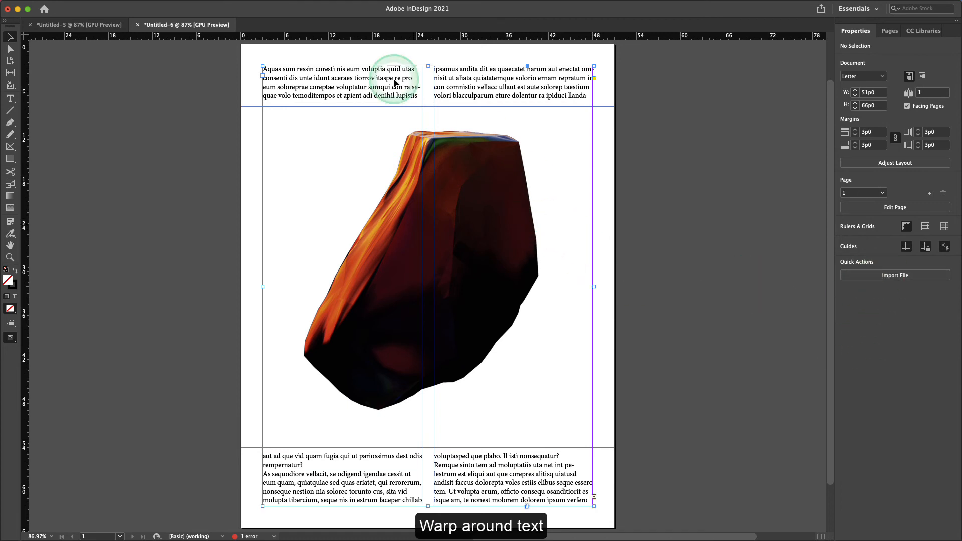
click(268, 2)
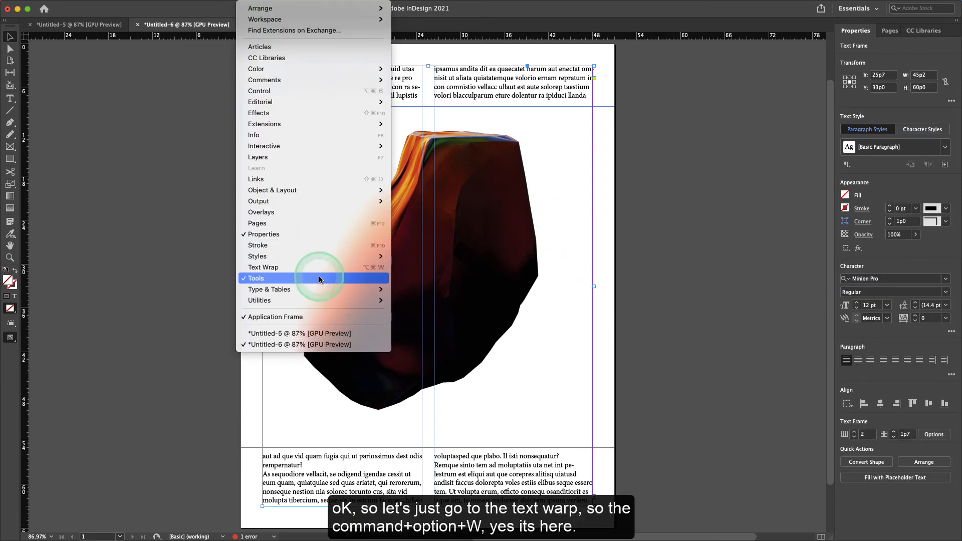
click(308, 266)
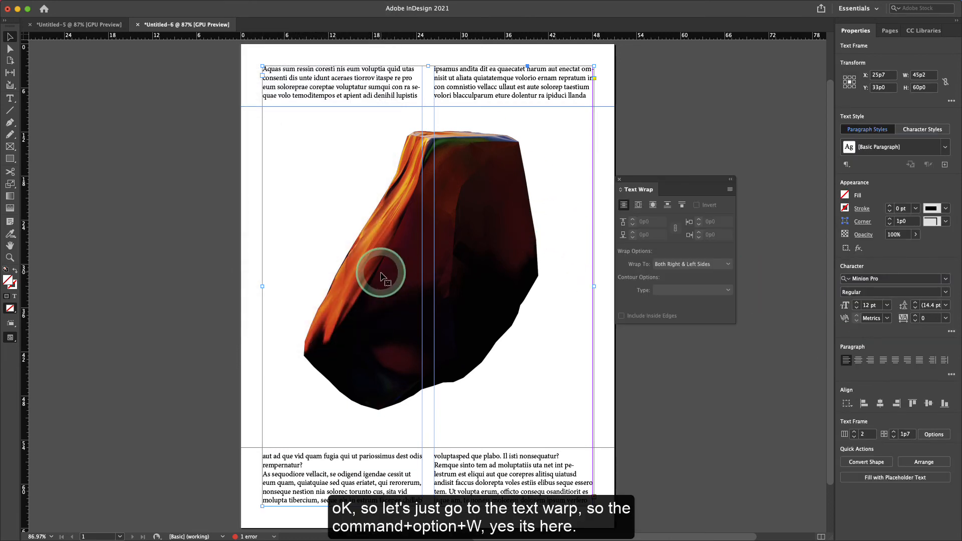
drag(634, 182, 671, 183)
click(613, 149)
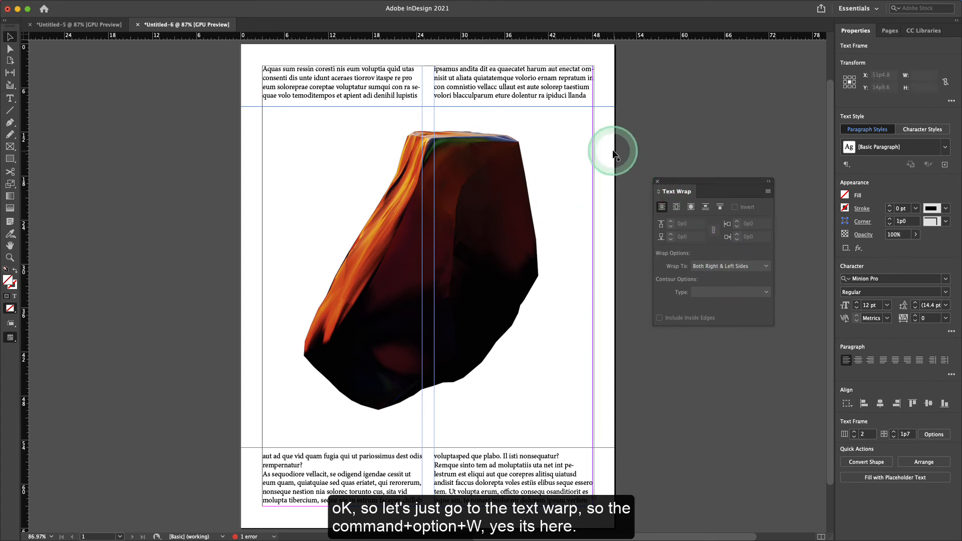
click(614, 149)
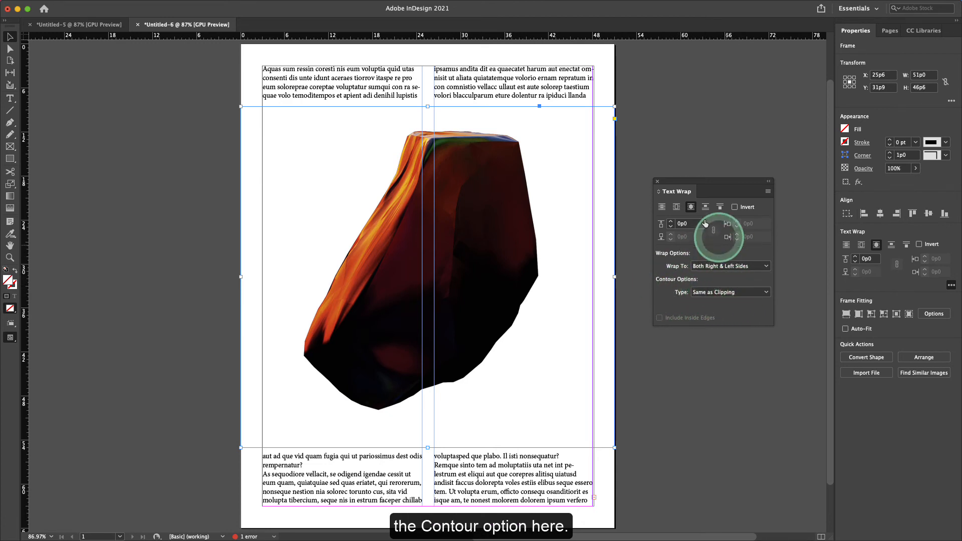
Try the Bounding Box and Select Subject contour types for the image's text wrap.
click(731, 295)
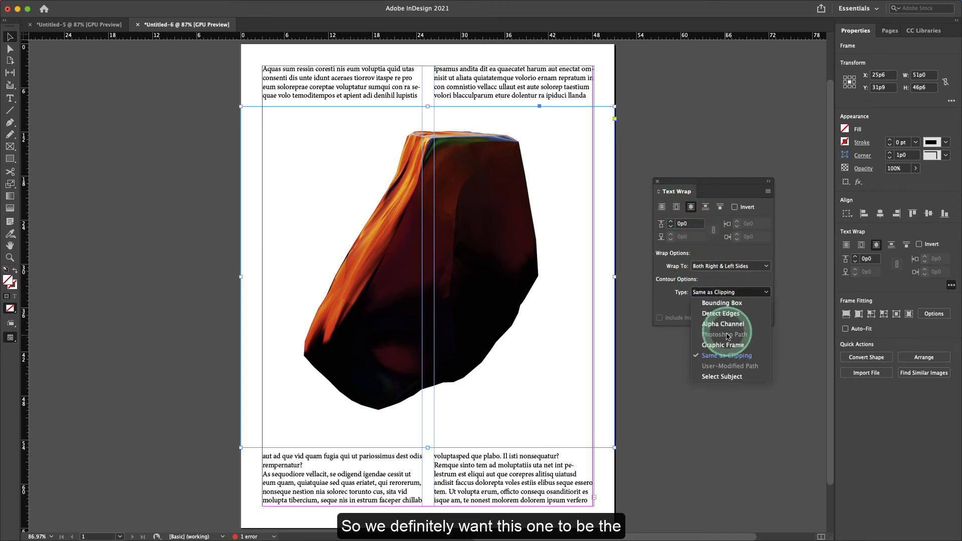
click(741, 303)
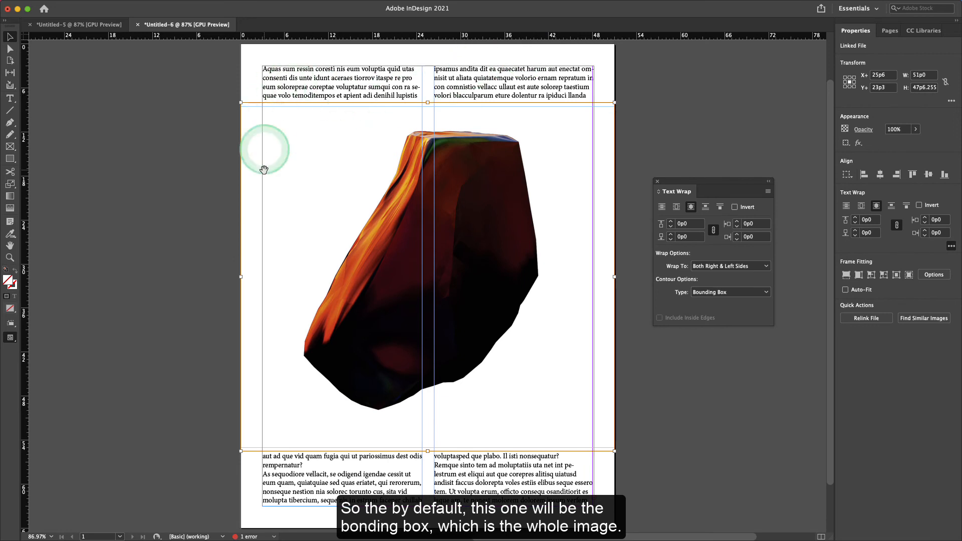
click(740, 262)
click(750, 299)
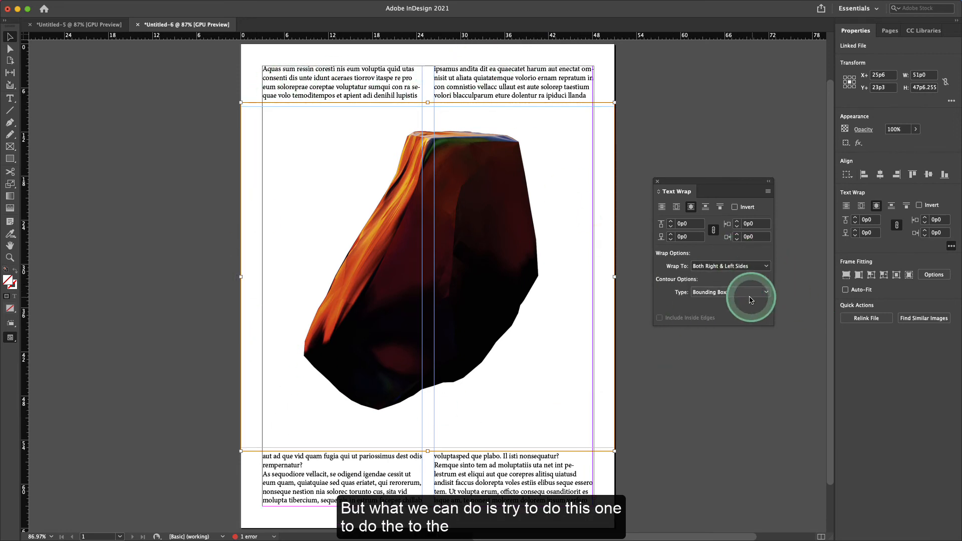
click(750, 299)
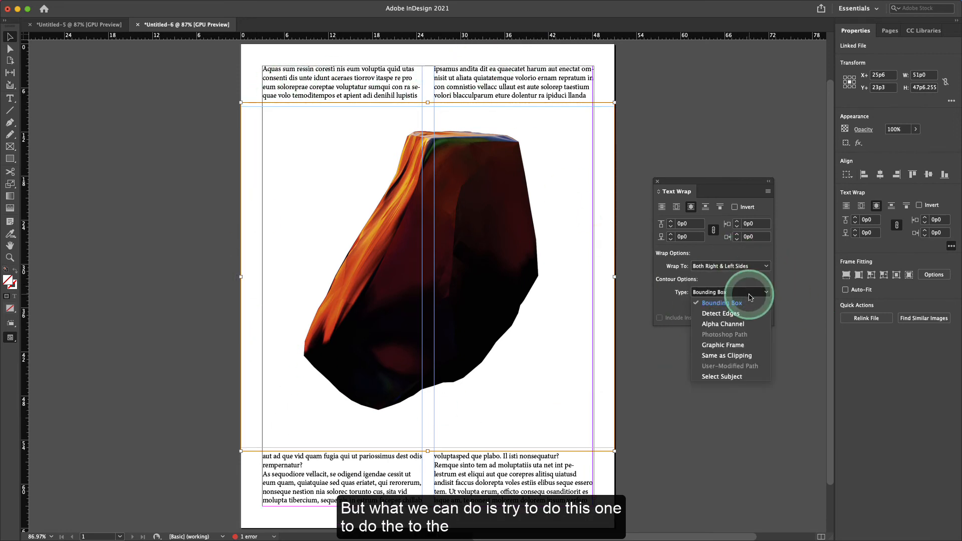
click(731, 376)
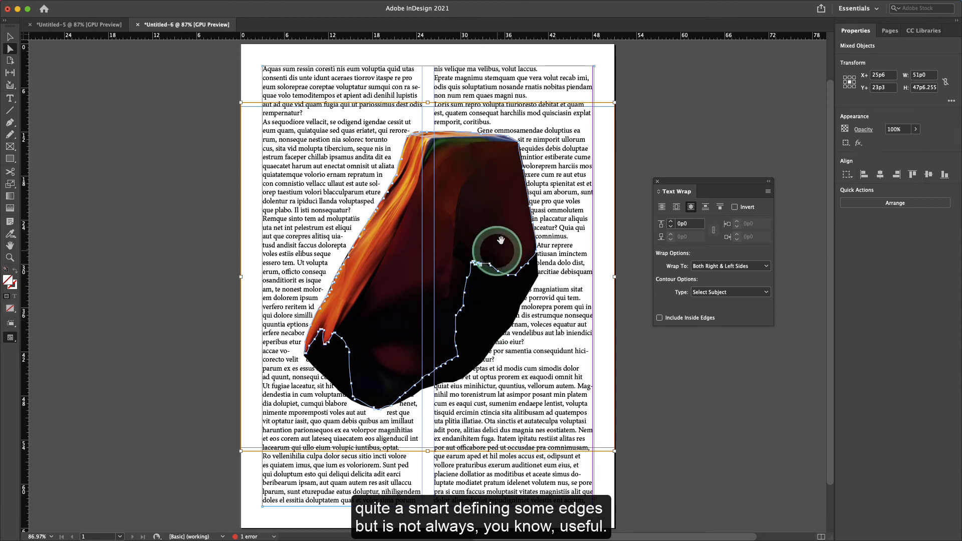
Set the image's wrap contour type to Detect Edges and increase the wrap offset to 1p0.
click(746, 292)
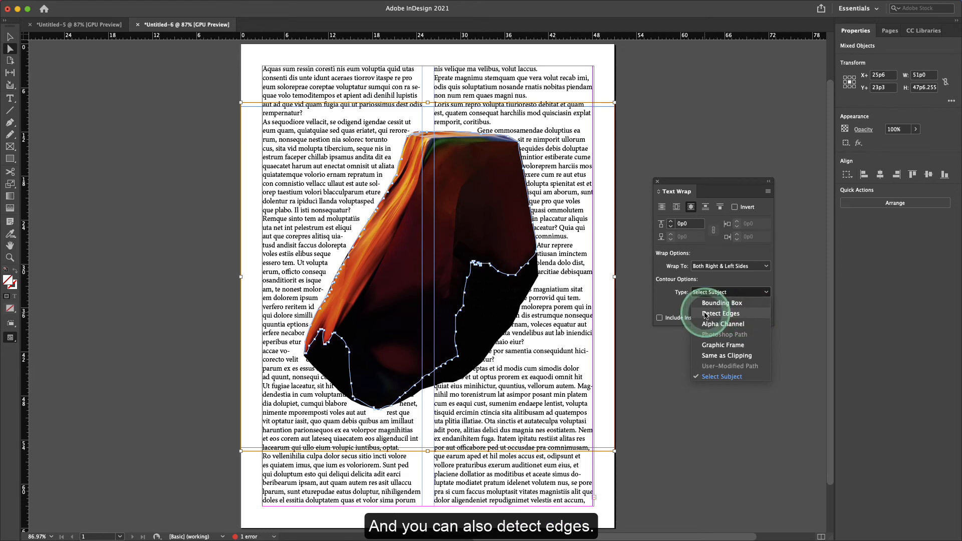
click(727, 315)
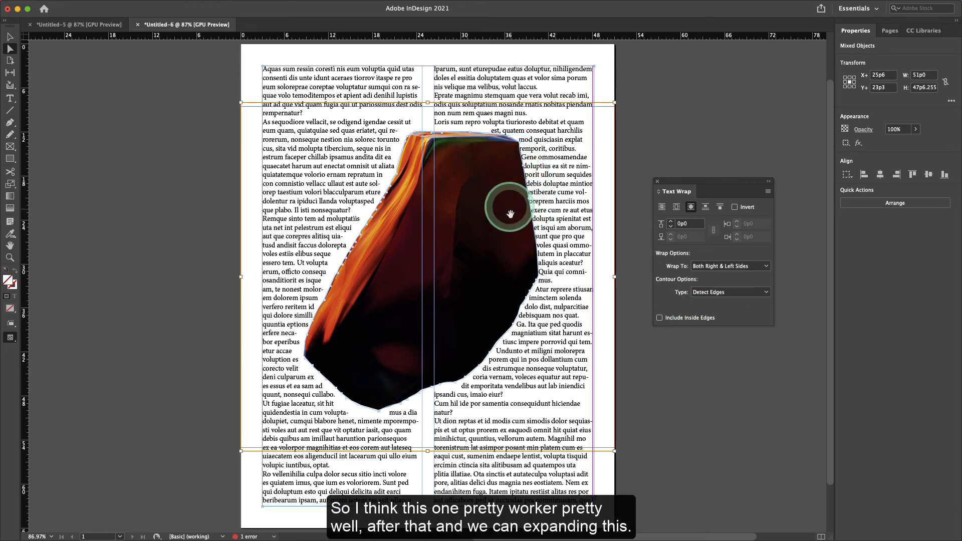
click(670, 222)
click(670, 222)
click(670, 222)
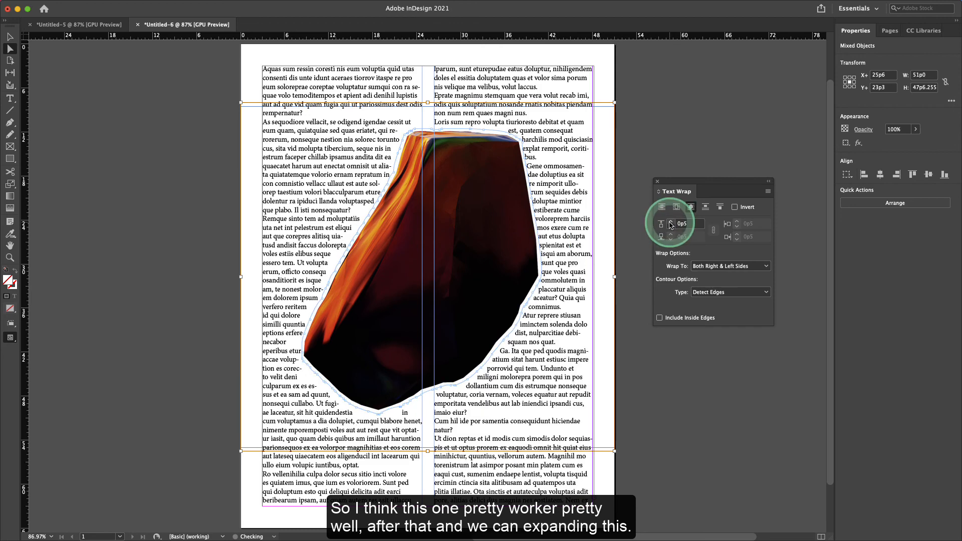
click(670, 222)
click(670, 221)
click(670, 222)
click(670, 222)
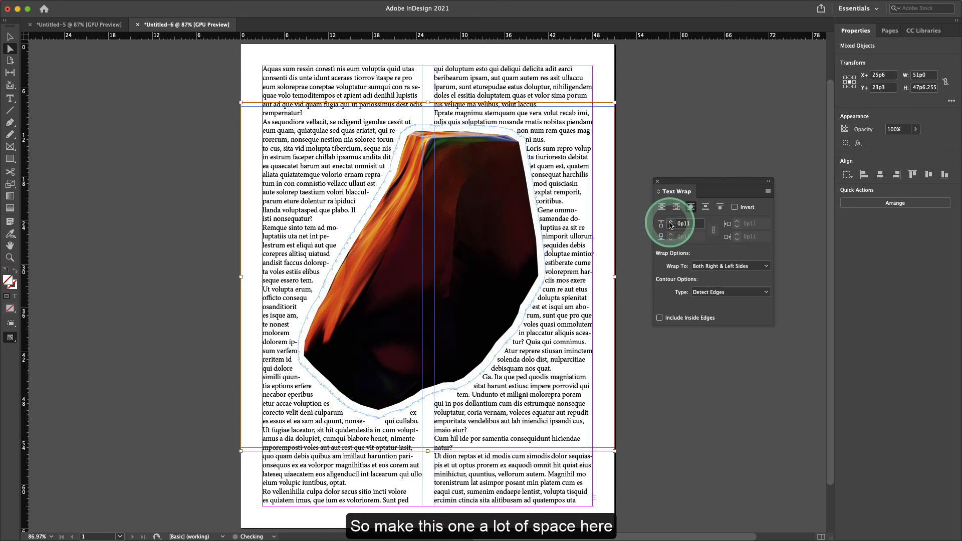
click(670, 222)
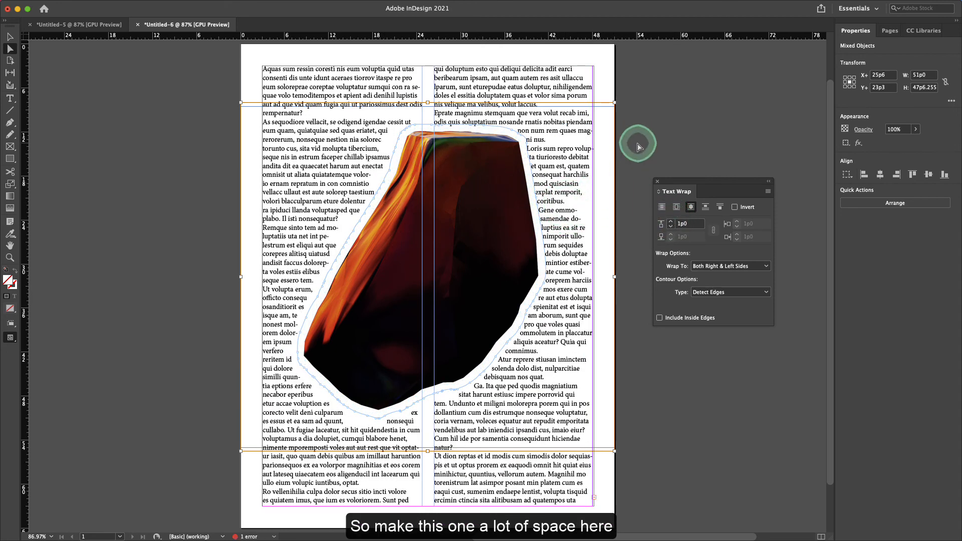
Switch the page to Preview mode and move the image slightly down and to the right within the wrapped text.
click(662, 148)
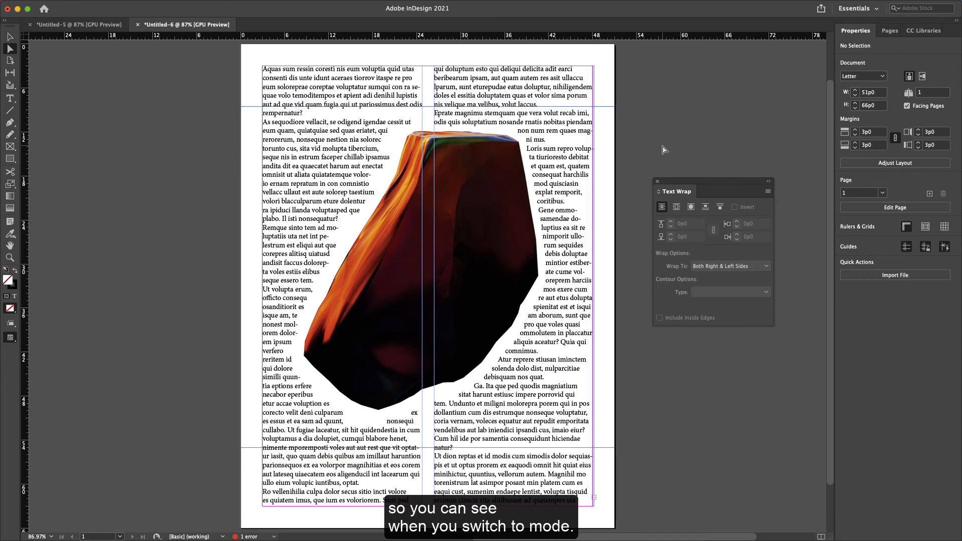
key(w)
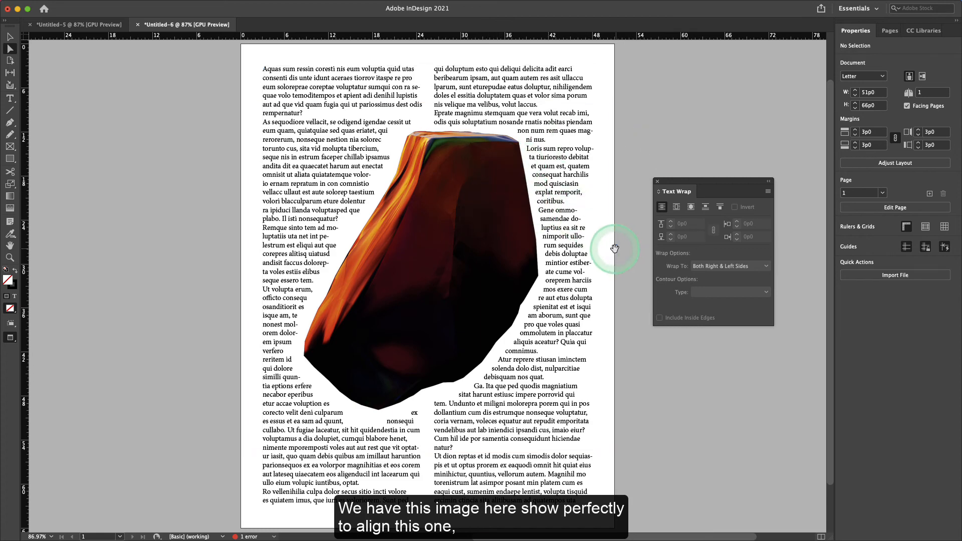
drag(607, 246, 633, 252)
drag(684, 185, 761, 278)
drag(609, 266, 618, 314)
click(727, 205)
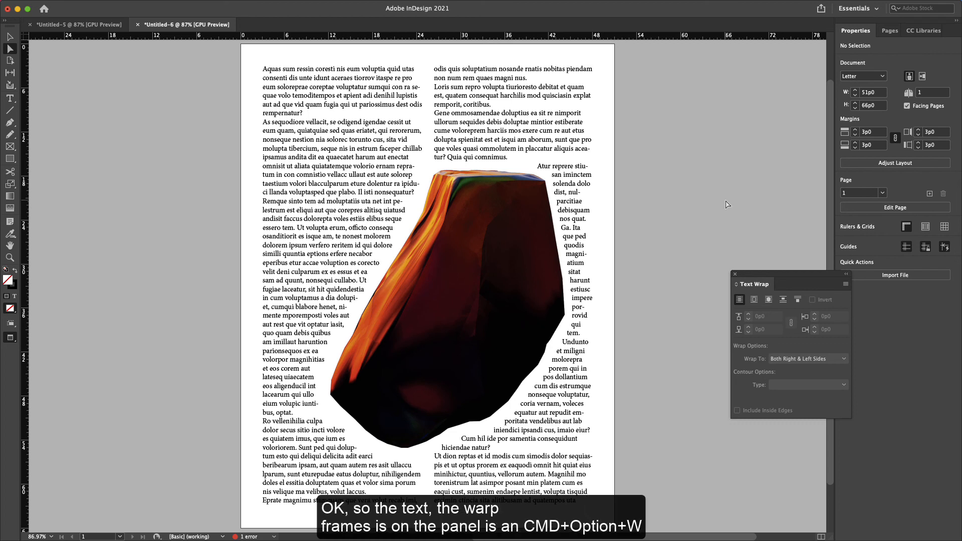
Close the Text Wrap panel and leave nothing selected on the page.
drag(745, 277, 713, 268)
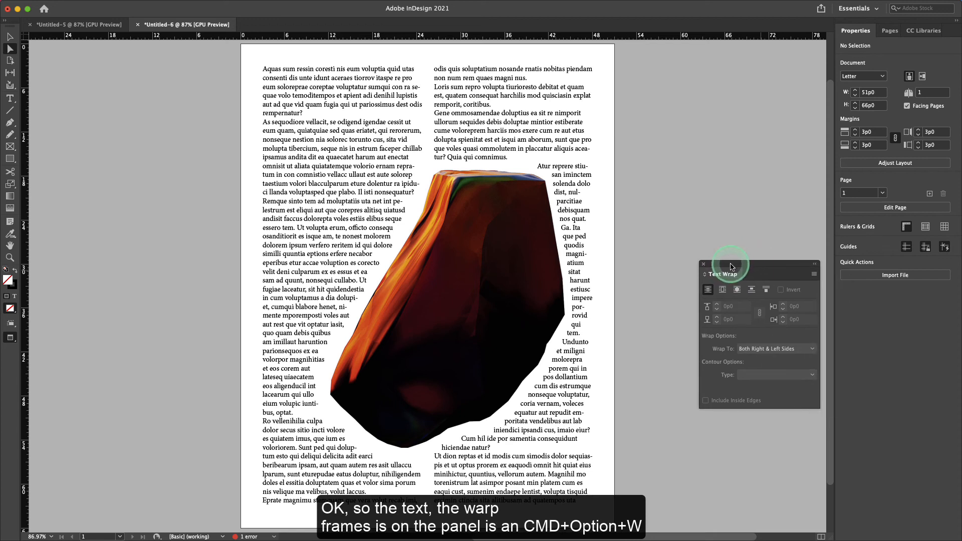
click(703, 265)
click(591, 219)
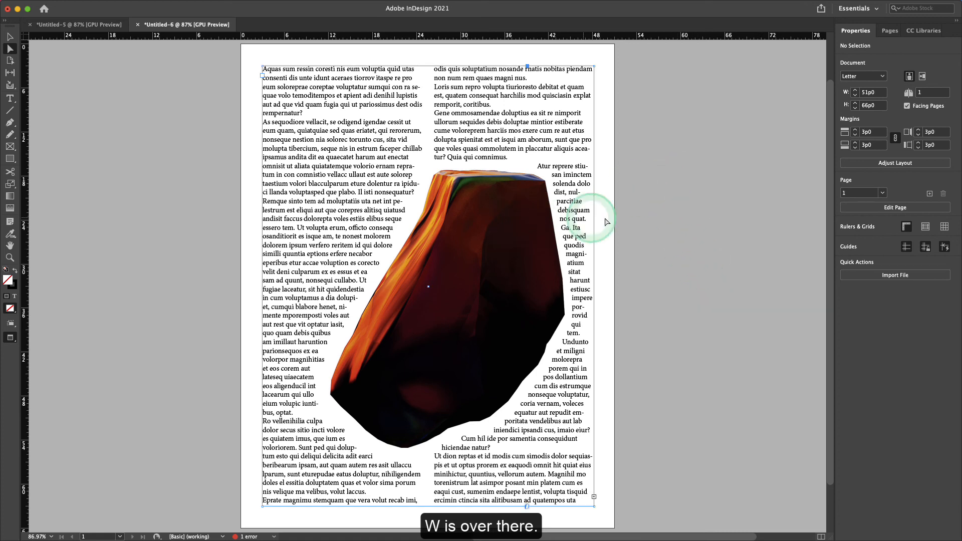
click(726, 226)
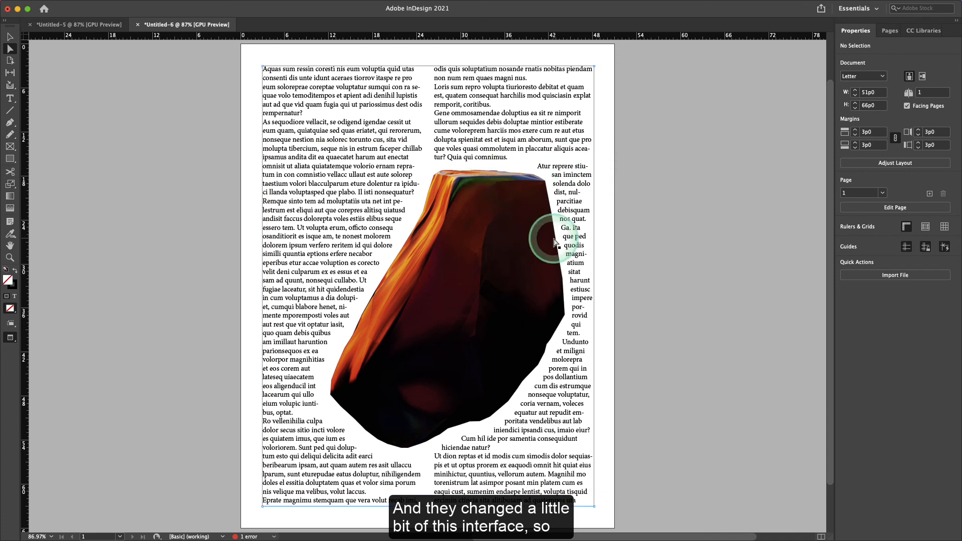
click(454, 227)
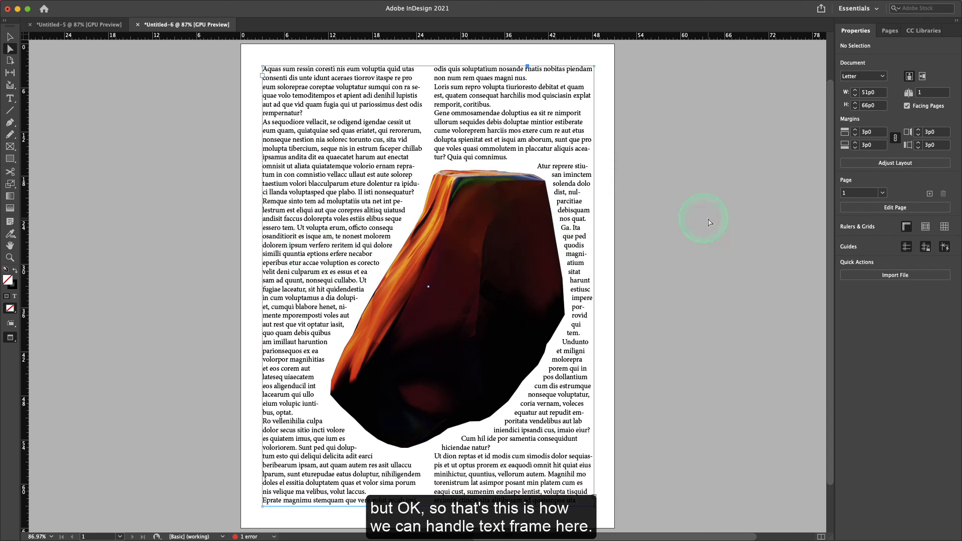
click(732, 233)
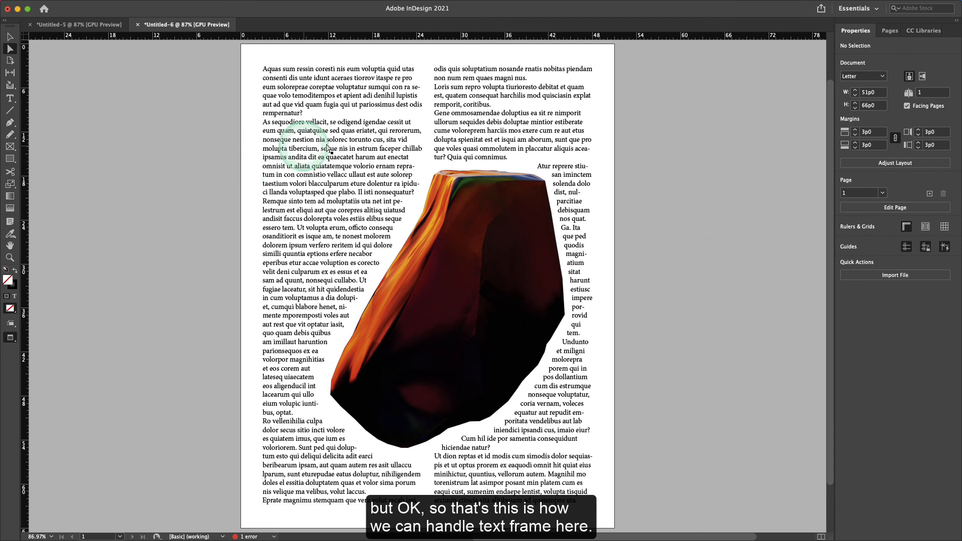
Insert ten empty lines before the first paragraph of the body text to make room for a title, and deselect the frame.
click(307, 98)
double_click(269, 84)
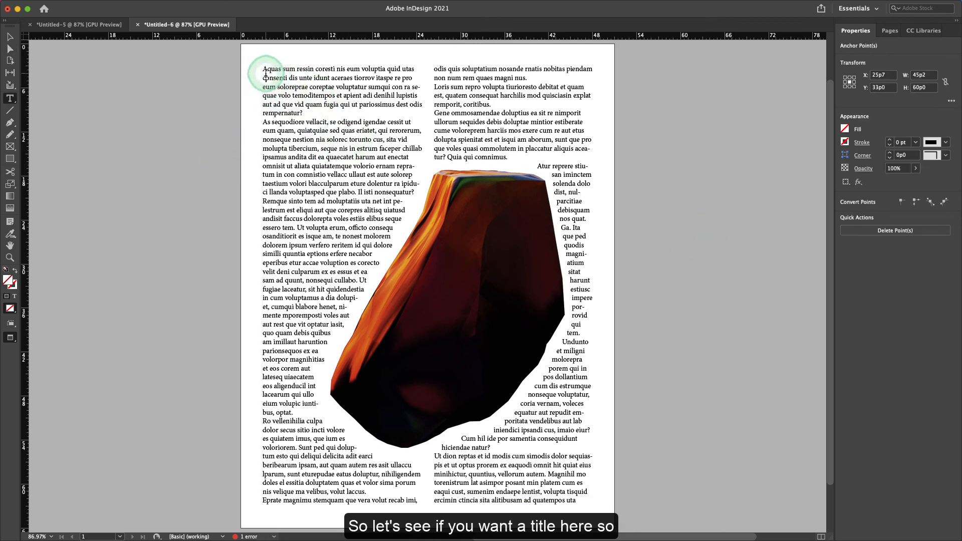
click(350, 129)
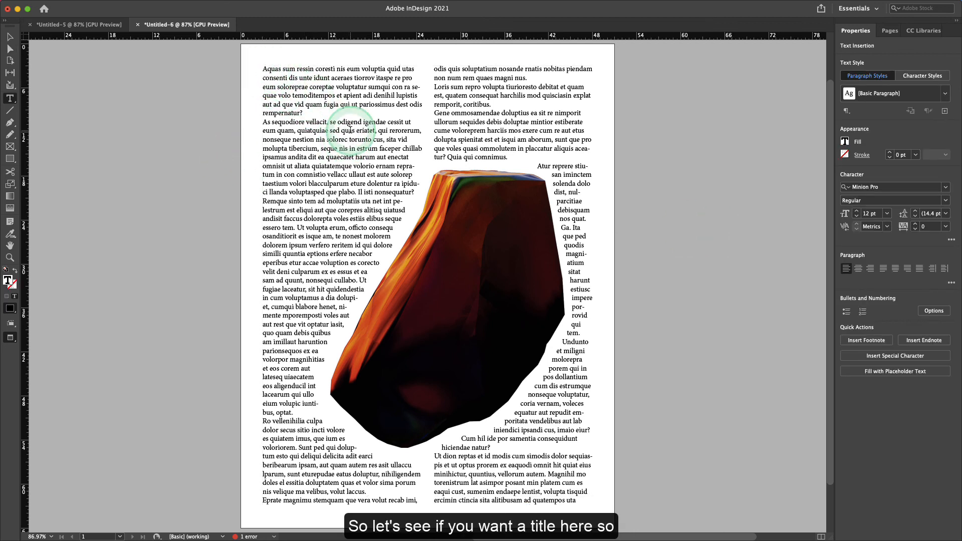
key(Return)
key(Return)
key(Return)
key(Return)
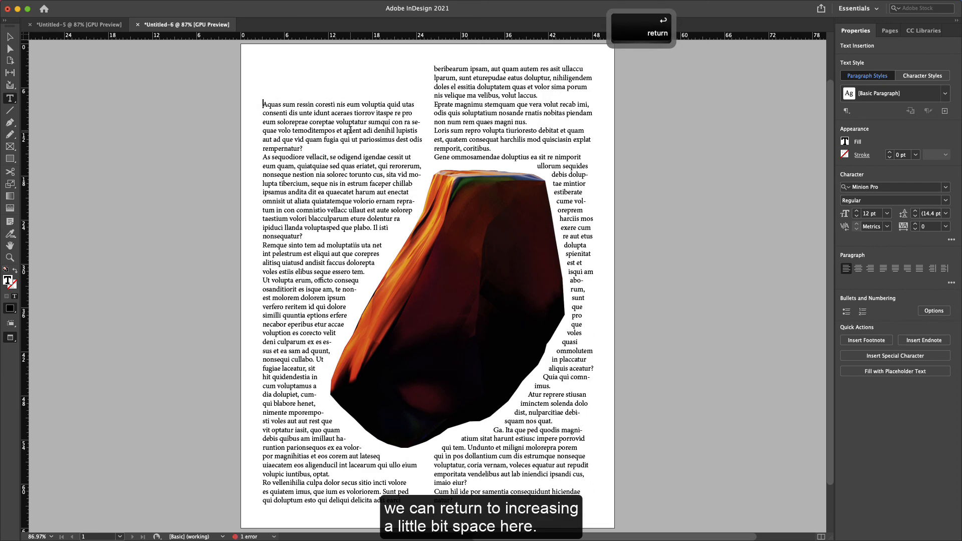
key(Return)
key(Return)
key(Return)
key(Return)
key(Return)
key(Return)
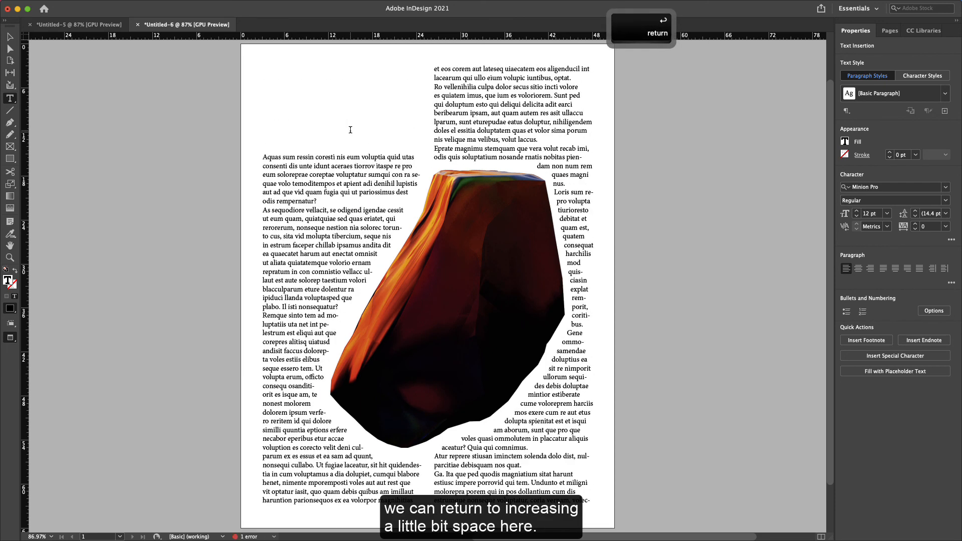
click(135, 43)
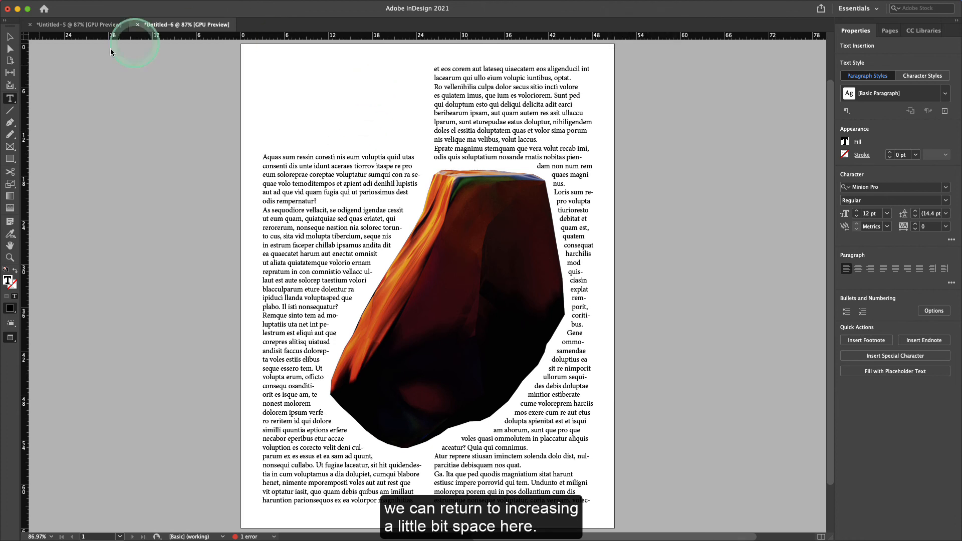
click(10, 36)
click(103, 98)
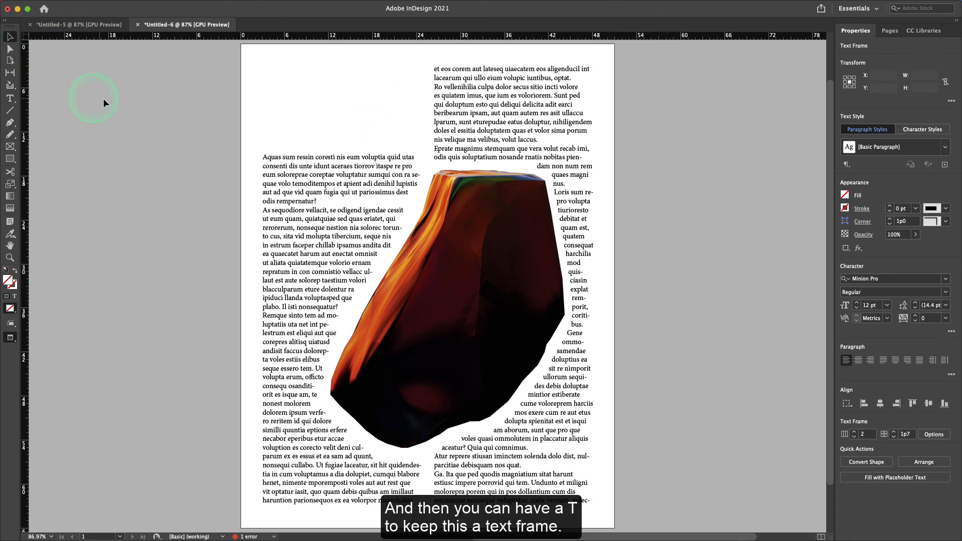
key(t)
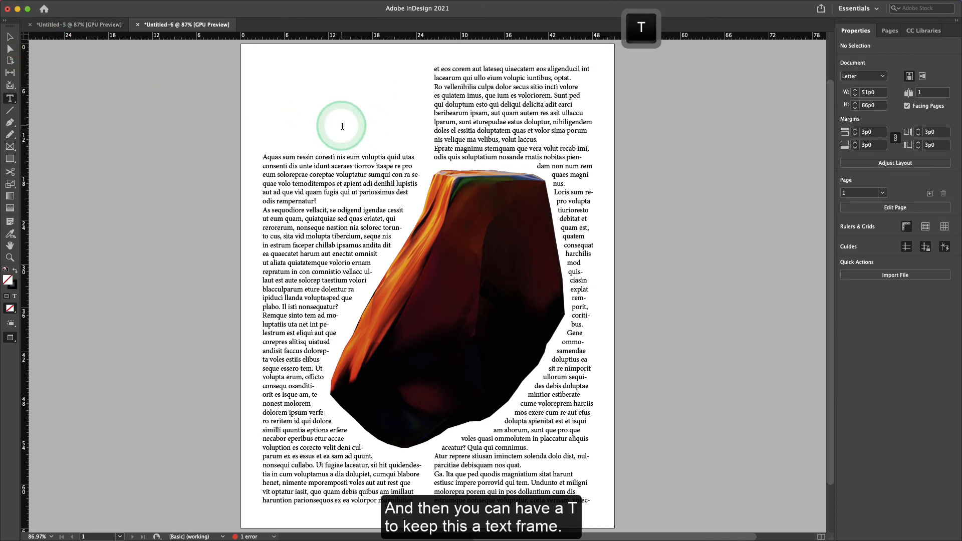
click(258, 83)
key(Escape)
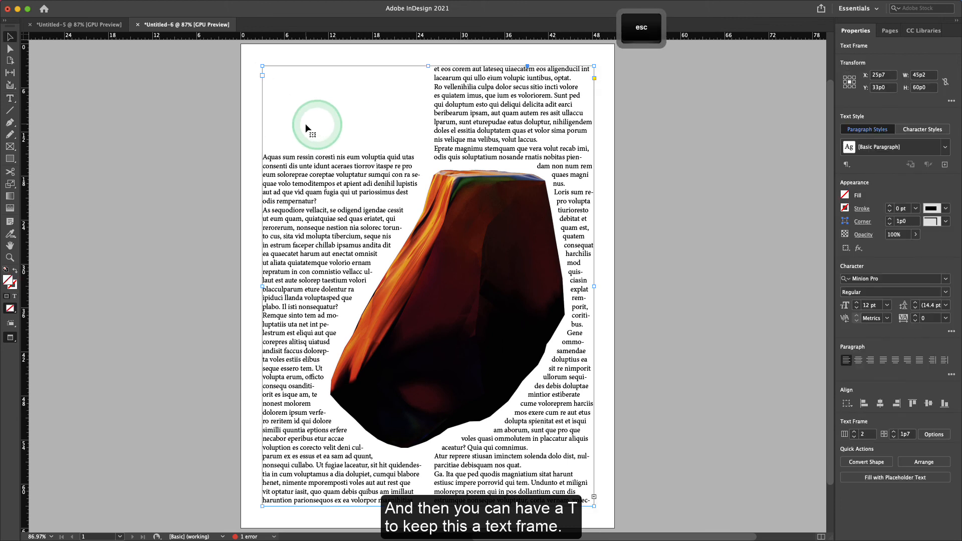
Return to Normal view and draw a separate text frame about 19p2 wide and 8p5 high across the page's left edge.
click(239, 105)
key(w)
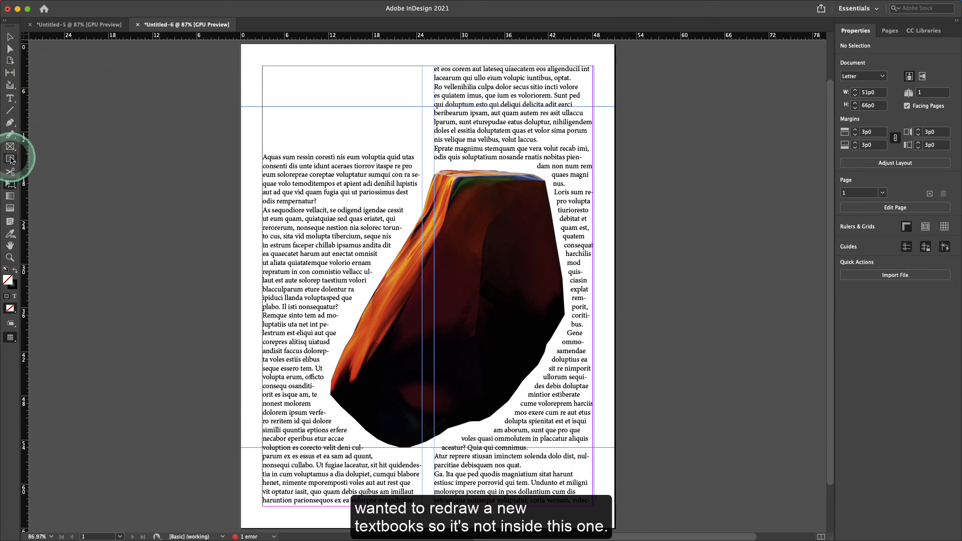
key(t)
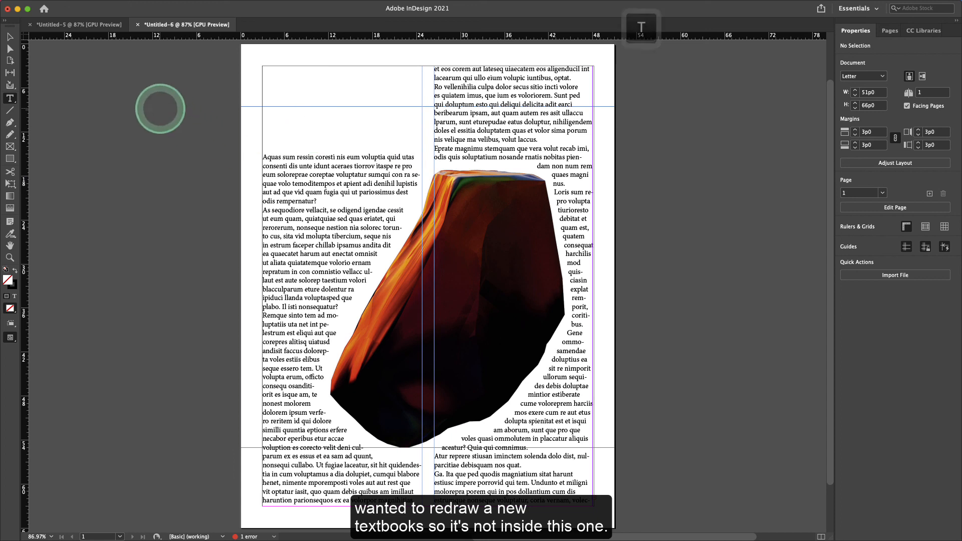
drag(159, 108, 300, 169)
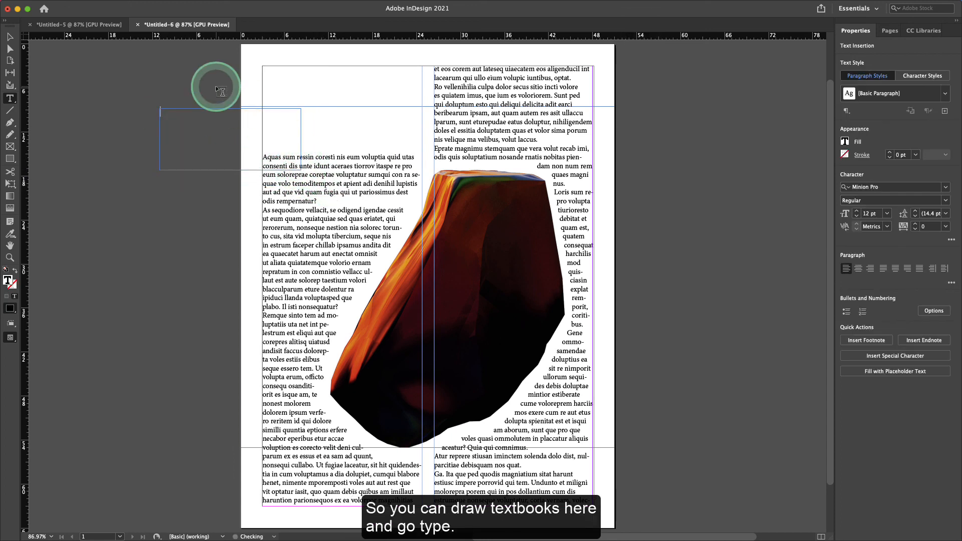
Fill the new text frame with Roman placeholder text.
click(150, 3)
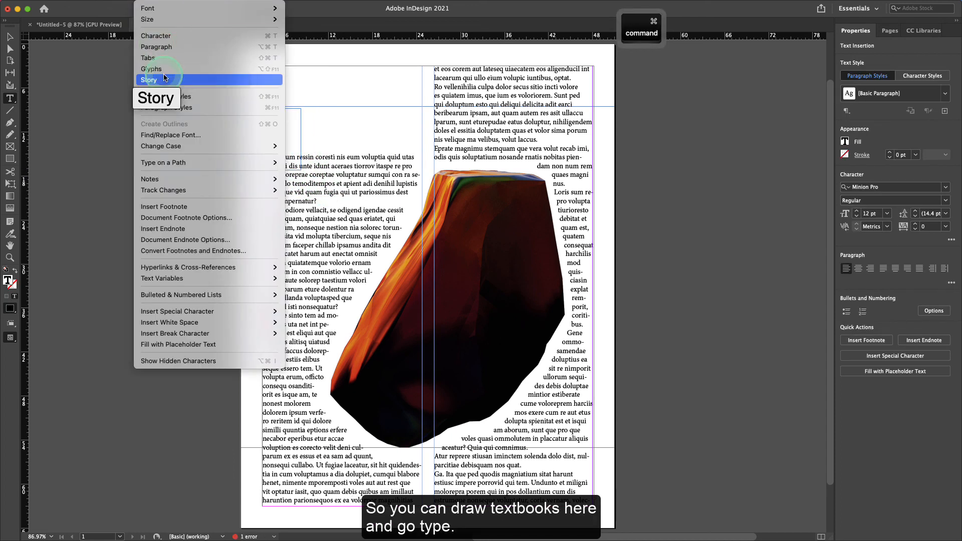
super+click(195, 344)
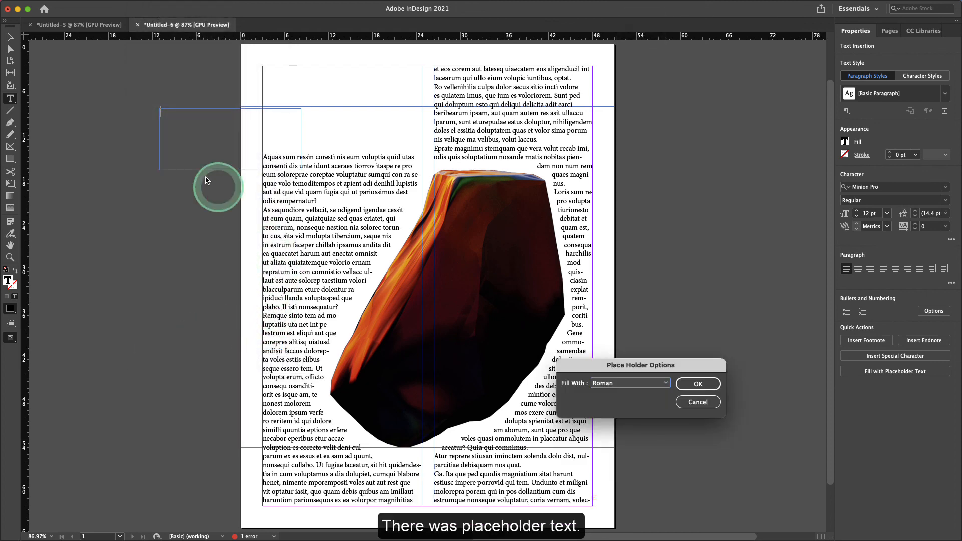
click(696, 383)
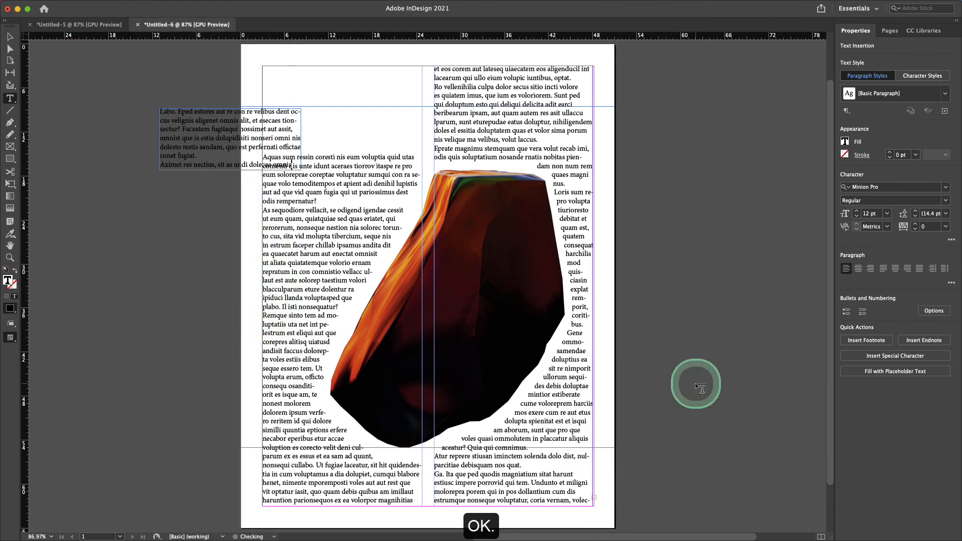
Select the new text frame as an object and enlarge its text to 42 pt.
click(11, 36)
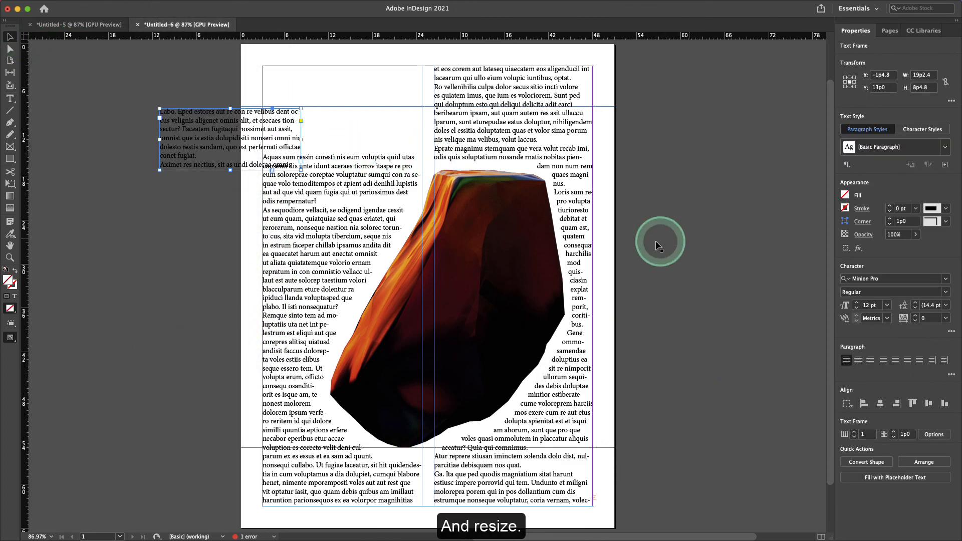
key(super+shift+period)
key(super+shift+period)
key(super+shift+period)
key(super+shift+period)
key(super+shift+period)
key(super+shift+period)
key(super+shift+period)
key(super+shift+period)
key(super+shift+period)
key(super+shift+period)
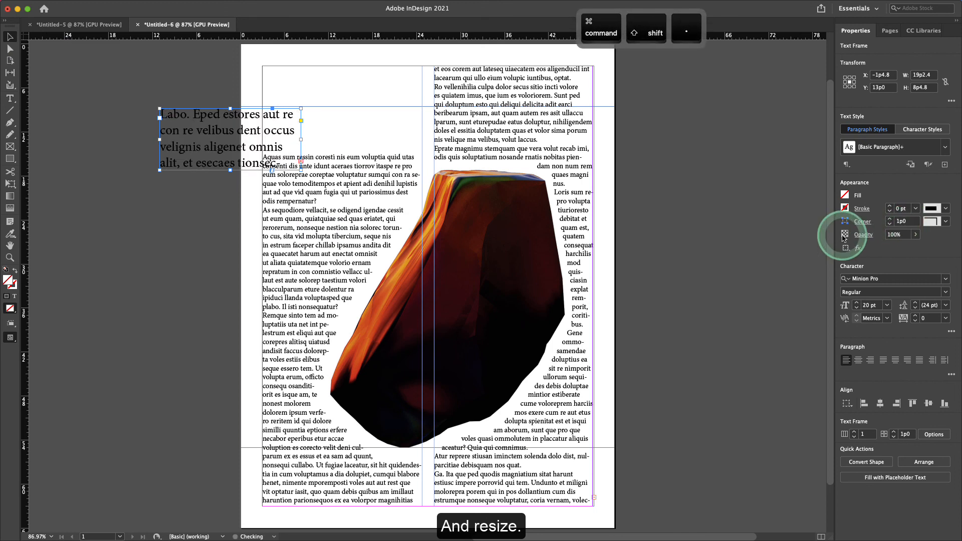
key(super+shift+period)
key(super+shift+period)
key(super+shift+period)
key(super+shift+period)
key(super+shift+period)
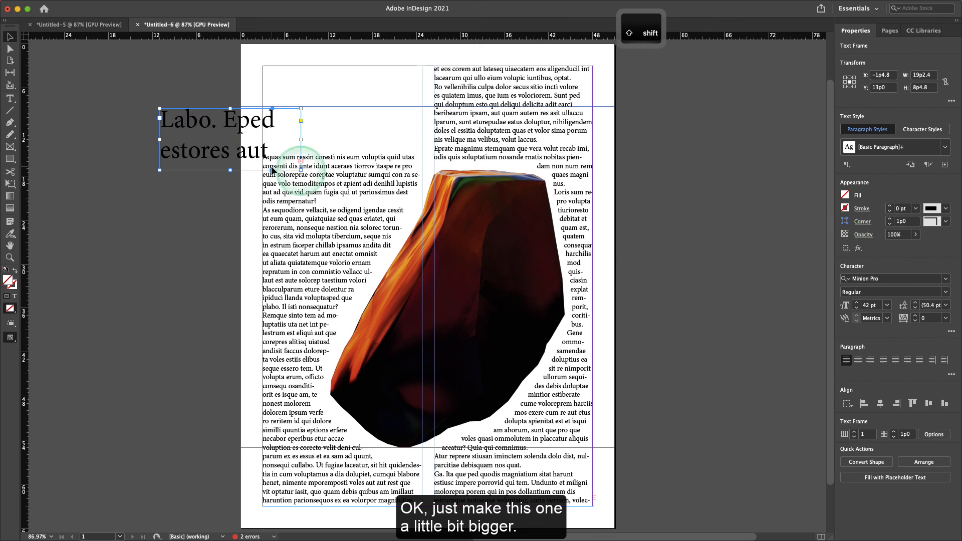
Shorten the title frame to about 5p7 high, place it in the blank space above the first column, and preview the page.
drag(231, 171, 372, 92)
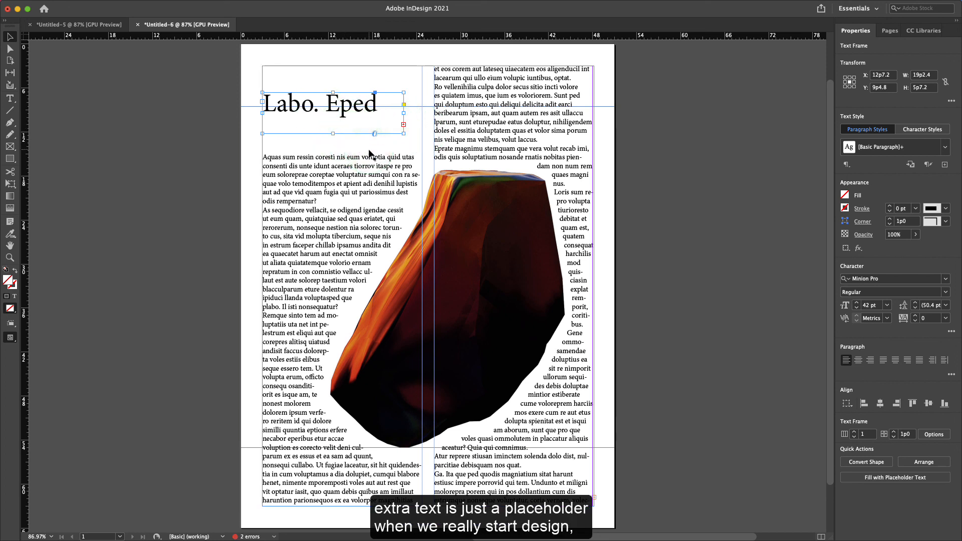
drag(342, 120, 343, 114)
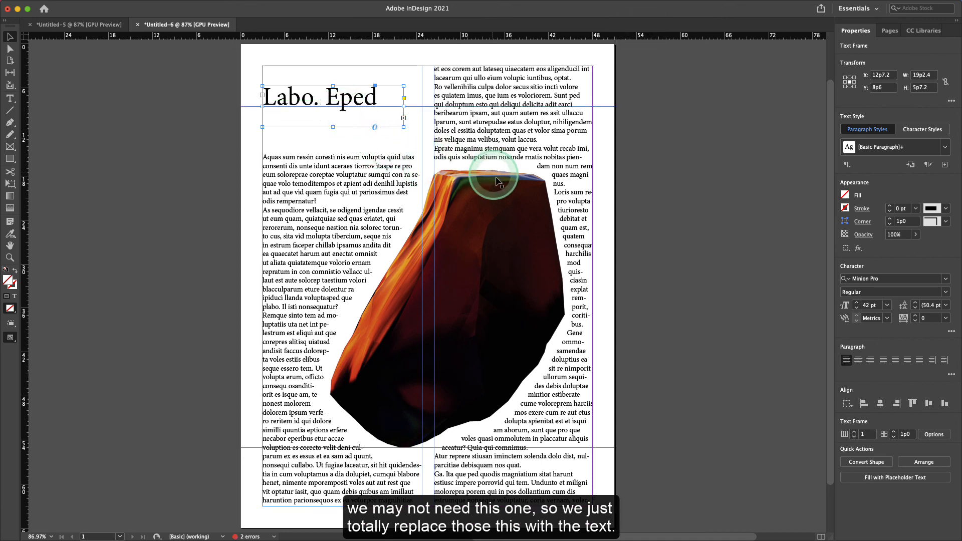
click(705, 171)
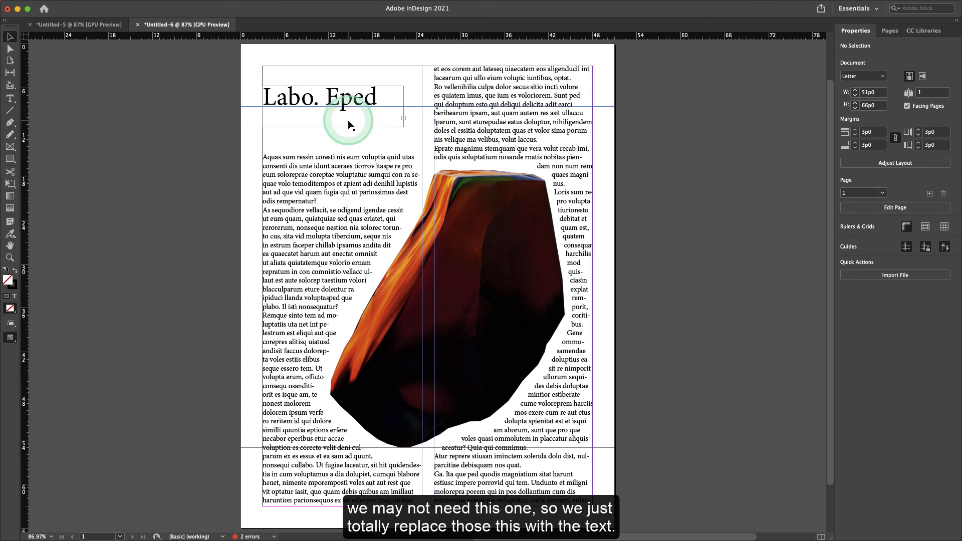
key(w)
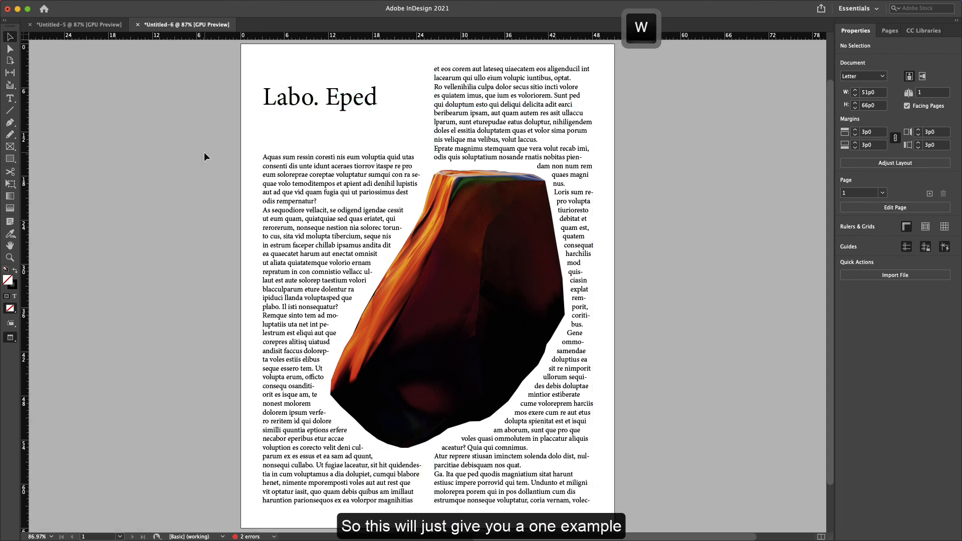